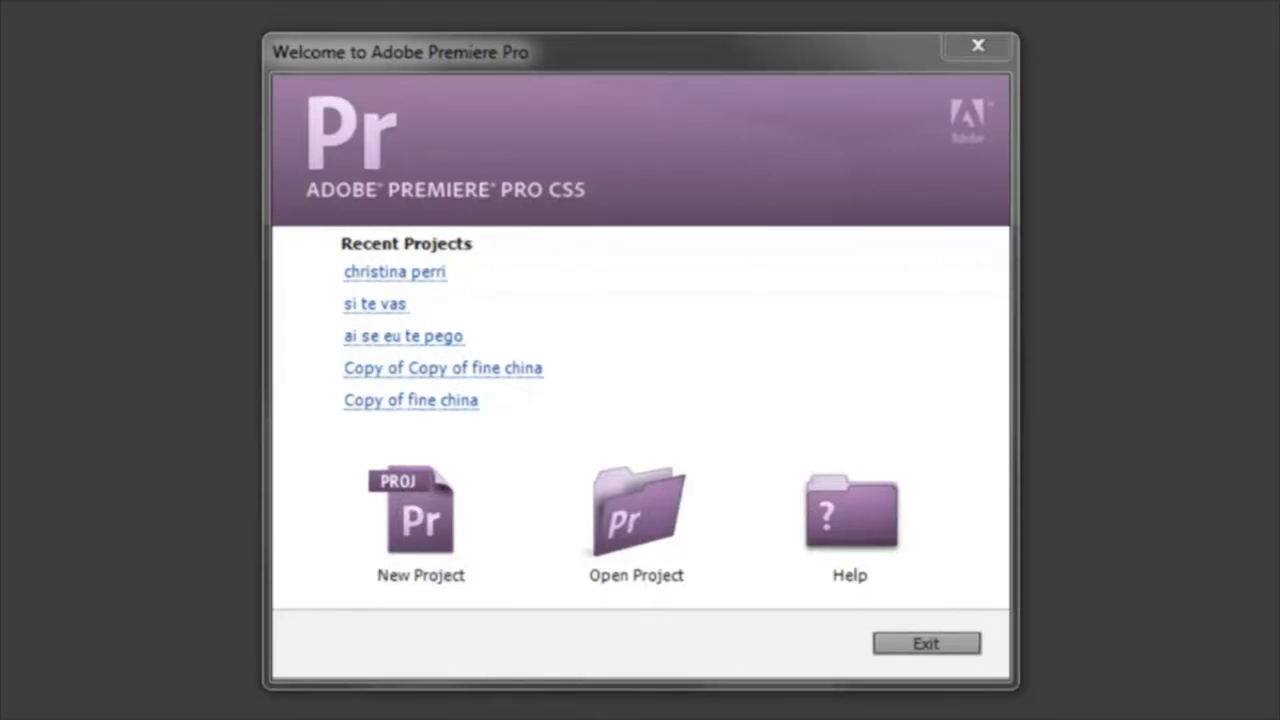
# - Create a new project named 'How To' saved in a new '2013-10-18 How To' folder
pyautogui.click(467, 530)
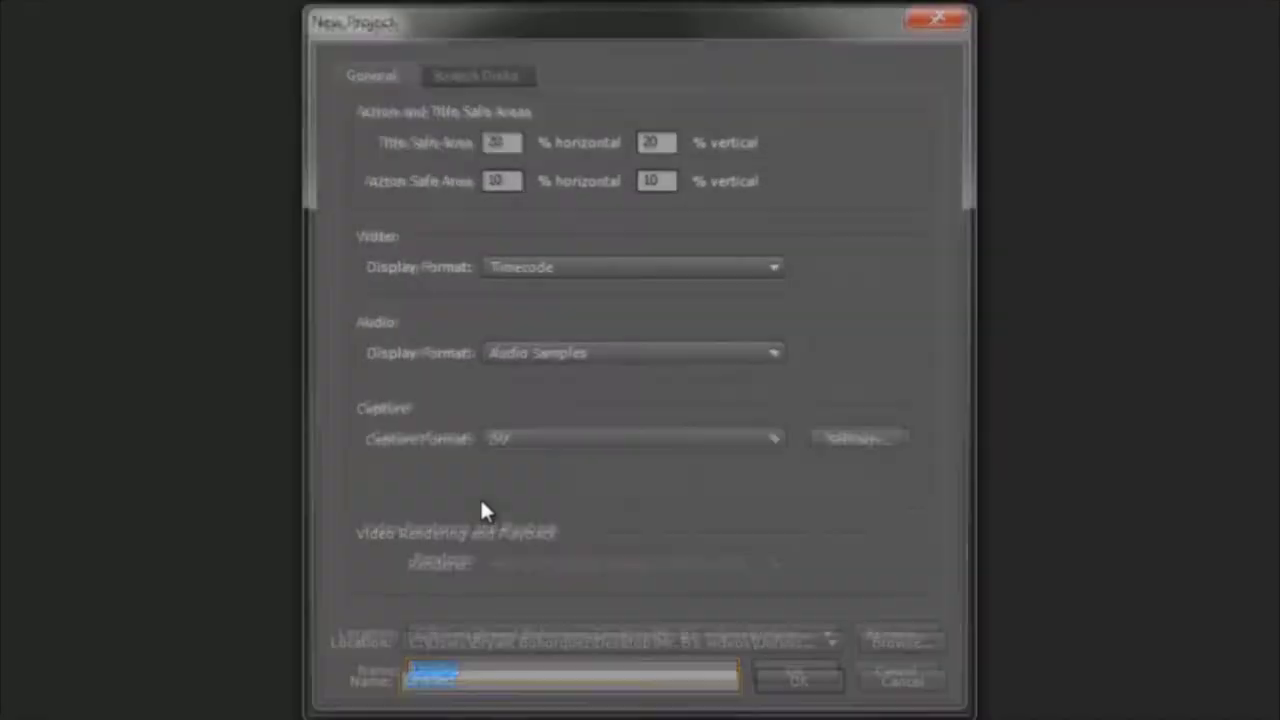
pyautogui.click(930, 645)
pyautogui.click(568, 598)
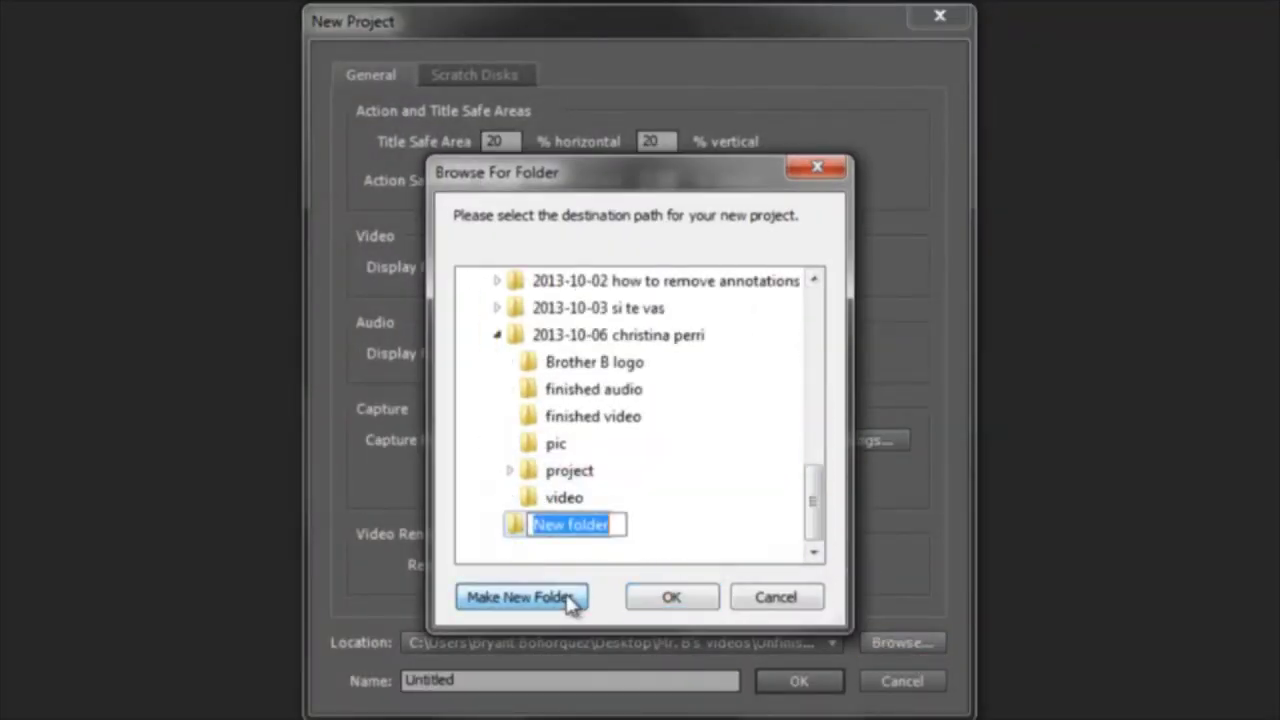
pyautogui.write('2013-10-18 How To')
pyautogui.press('Return')
pyautogui.click(671, 597)
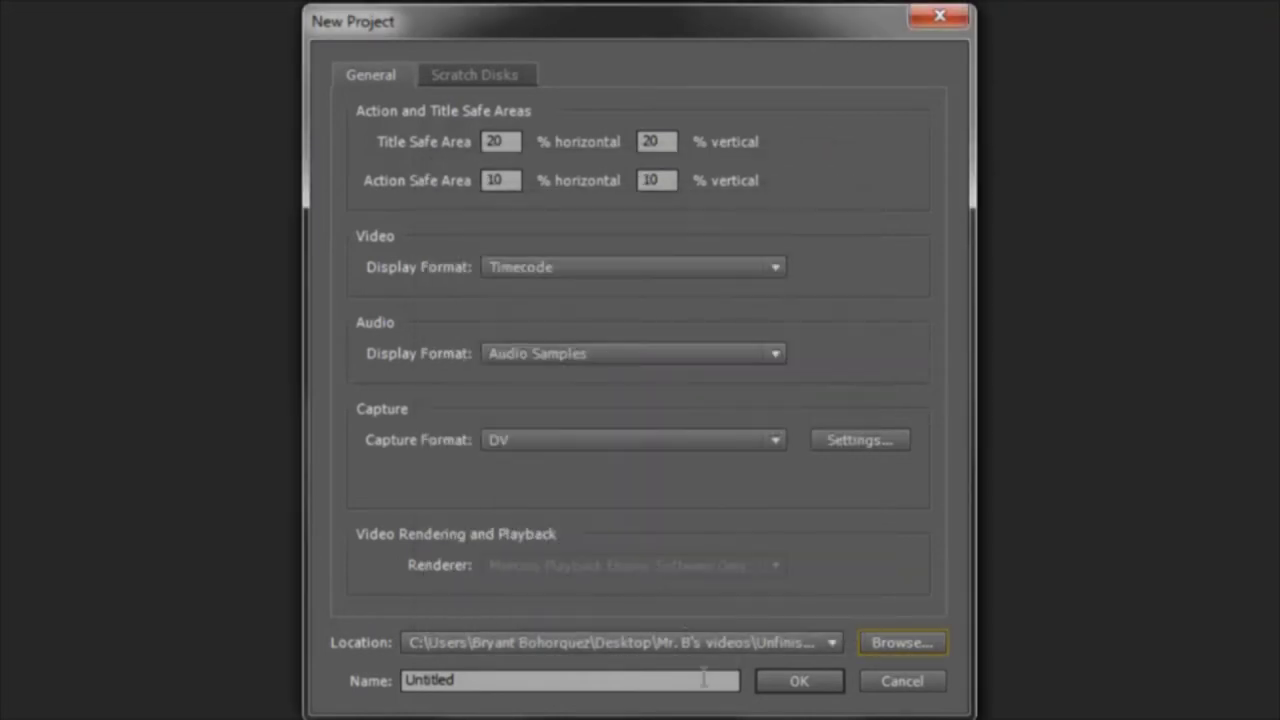
pyautogui.moveTo(460, 680); pyautogui.dragTo(336, 676)
pyautogui.write('How To')
pyautogui.click(800, 681)
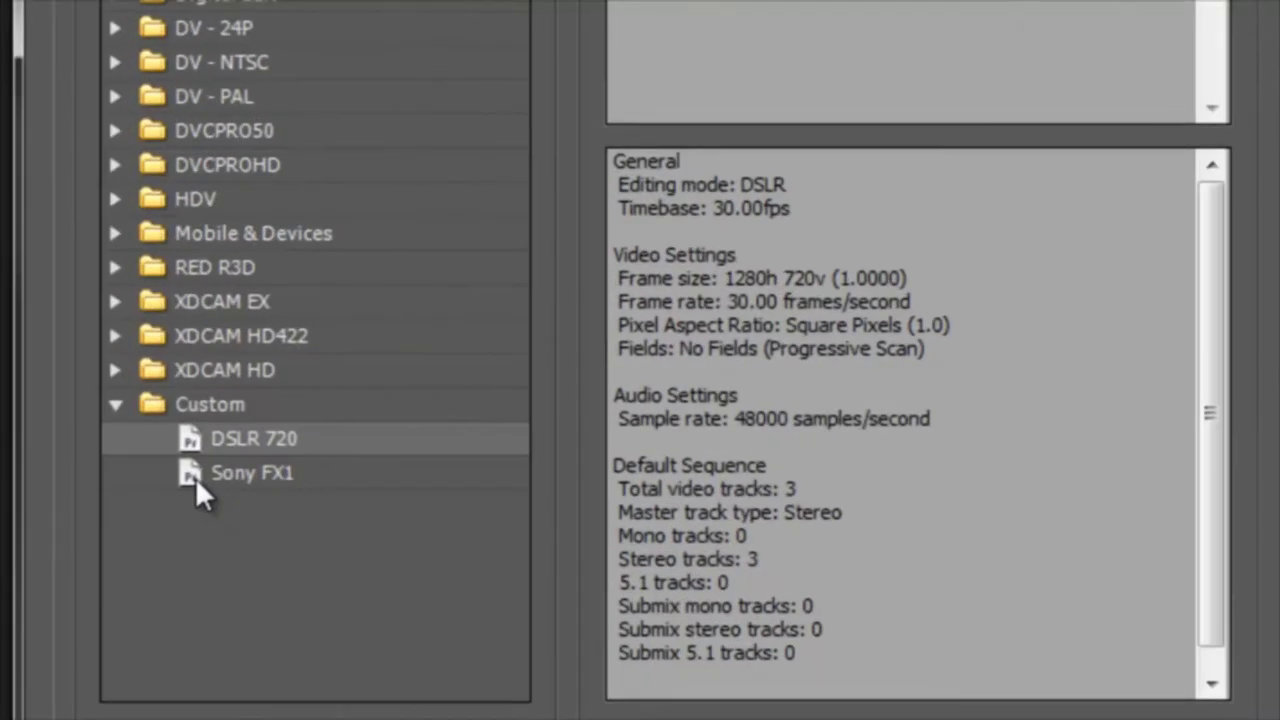
# - Create Sequence 01 from the DV-NTSC Widescreen 48kHz preset
pyautogui.click(195, 477)
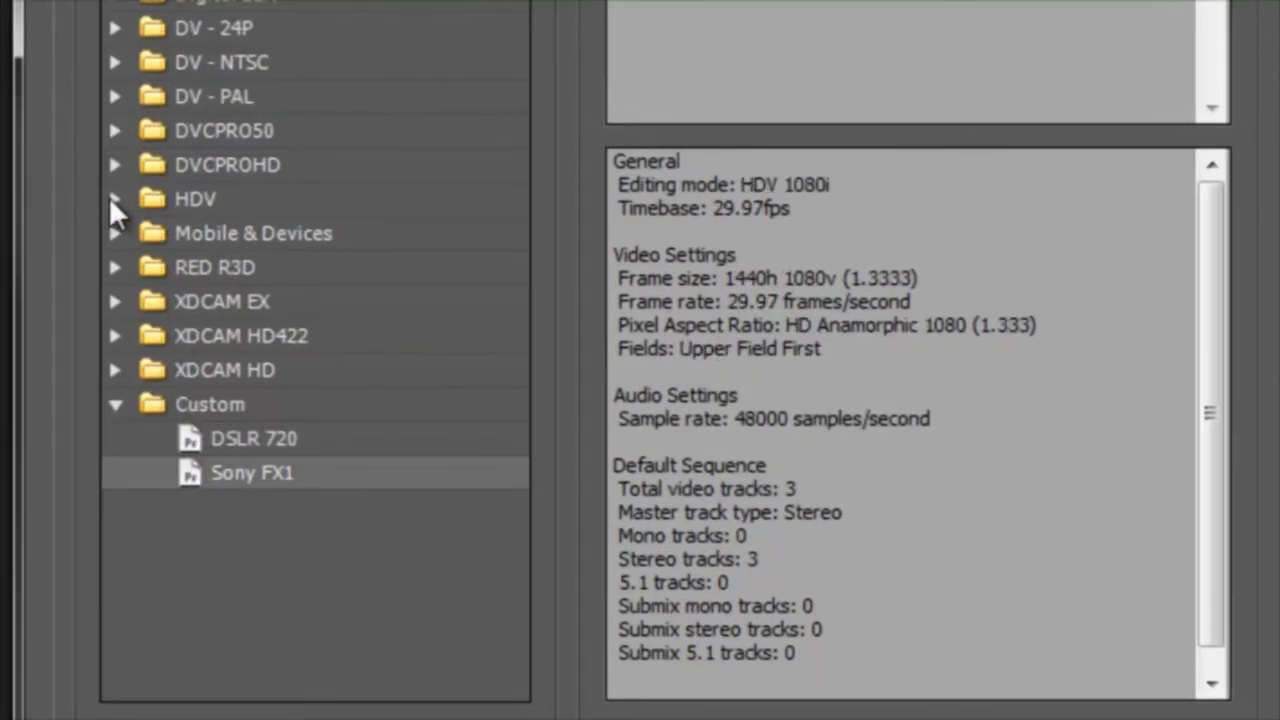
pyautogui.click(114, 62)
pyautogui.click(188, 200)
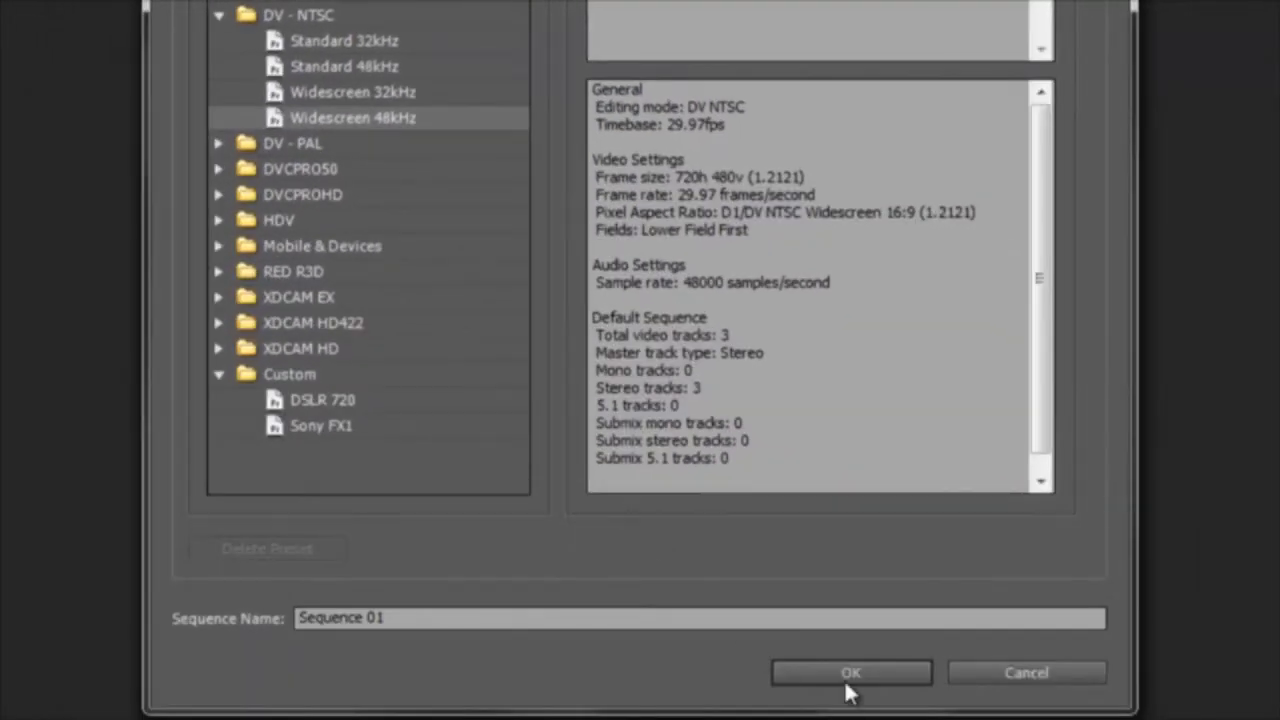
pyautogui.click(863, 700)
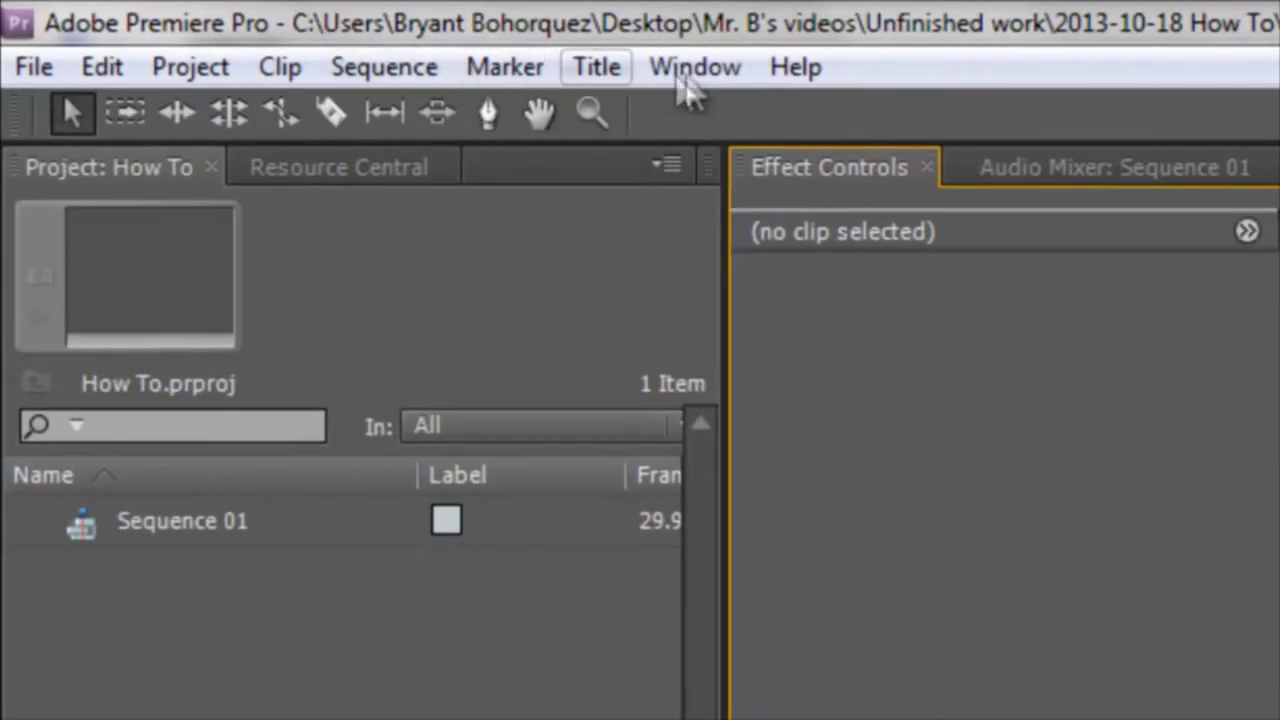
# - Open the Capture window and set its Capture Format to HDV in the Settings tab
pyautogui.click(745, 84)
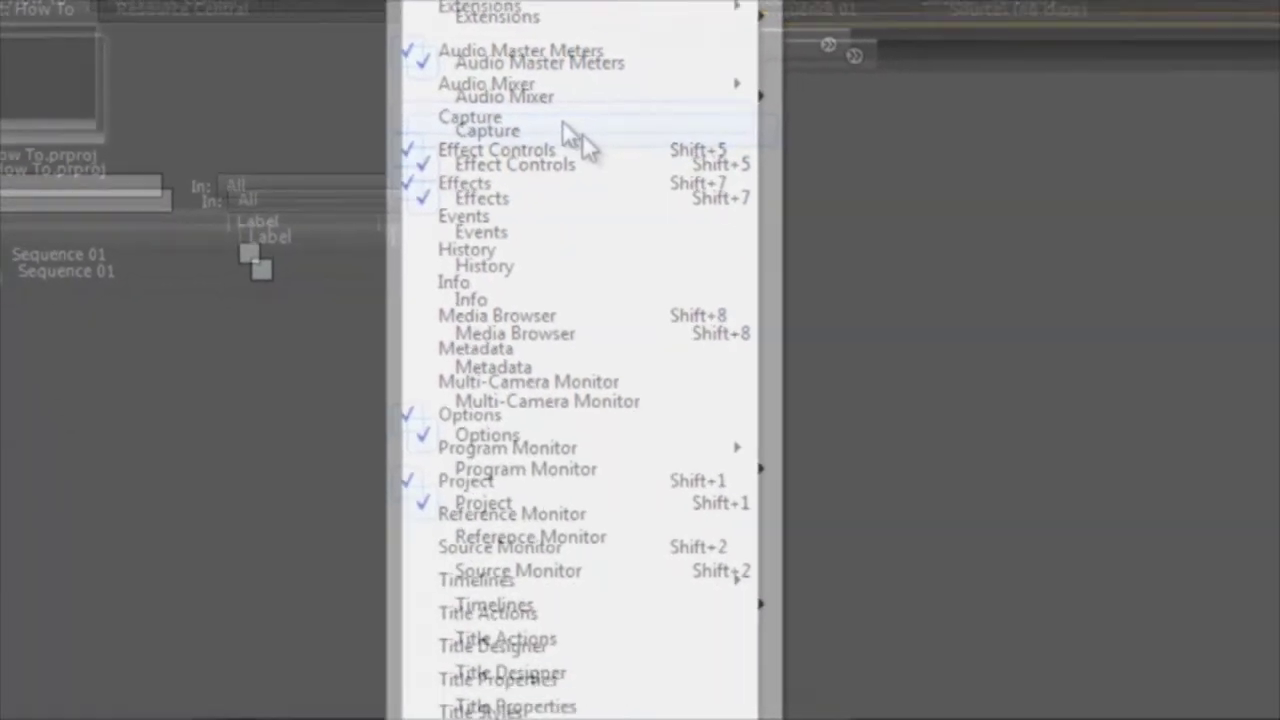
pyautogui.click(870, 330)
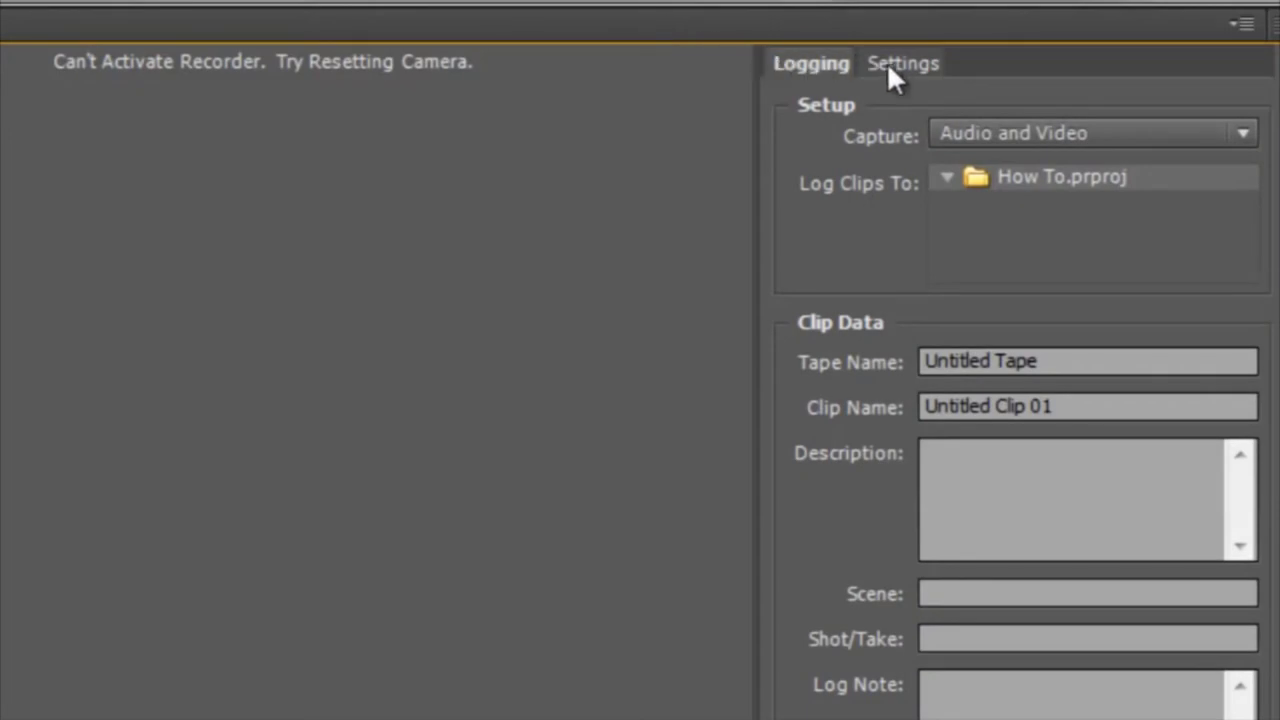
pyautogui.click(900, 68)
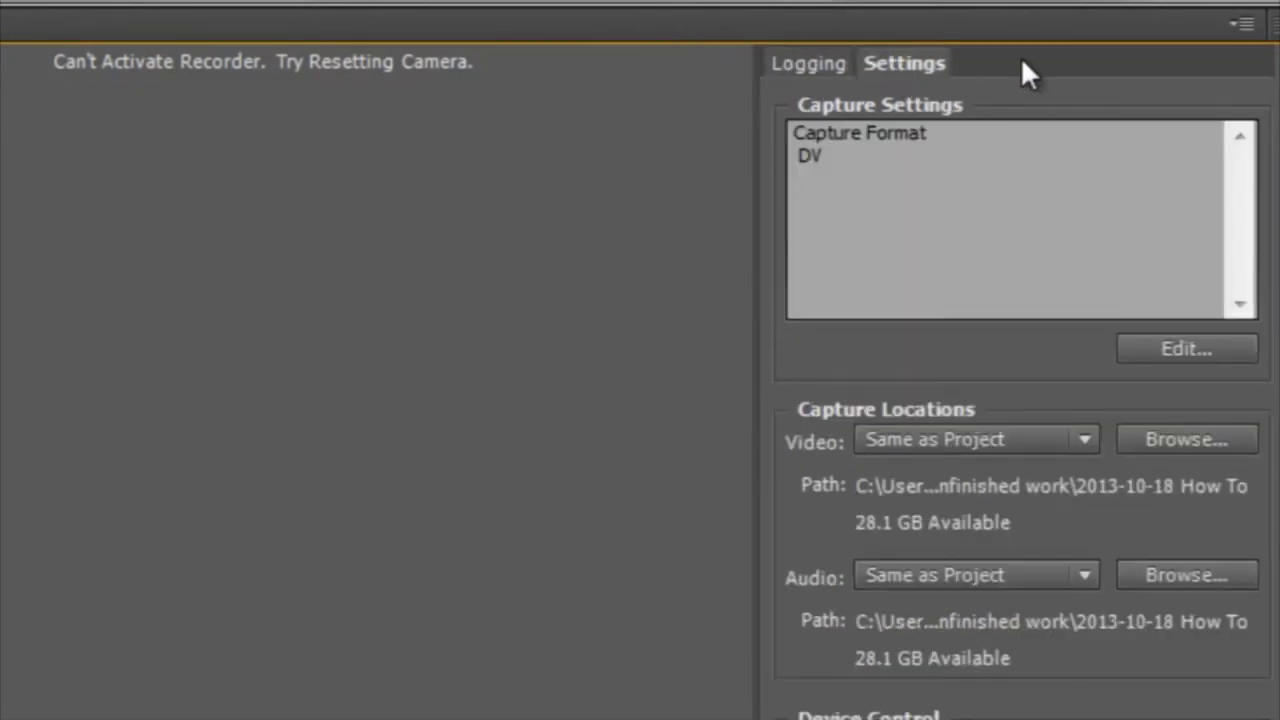
pyautogui.click(1224, 350)
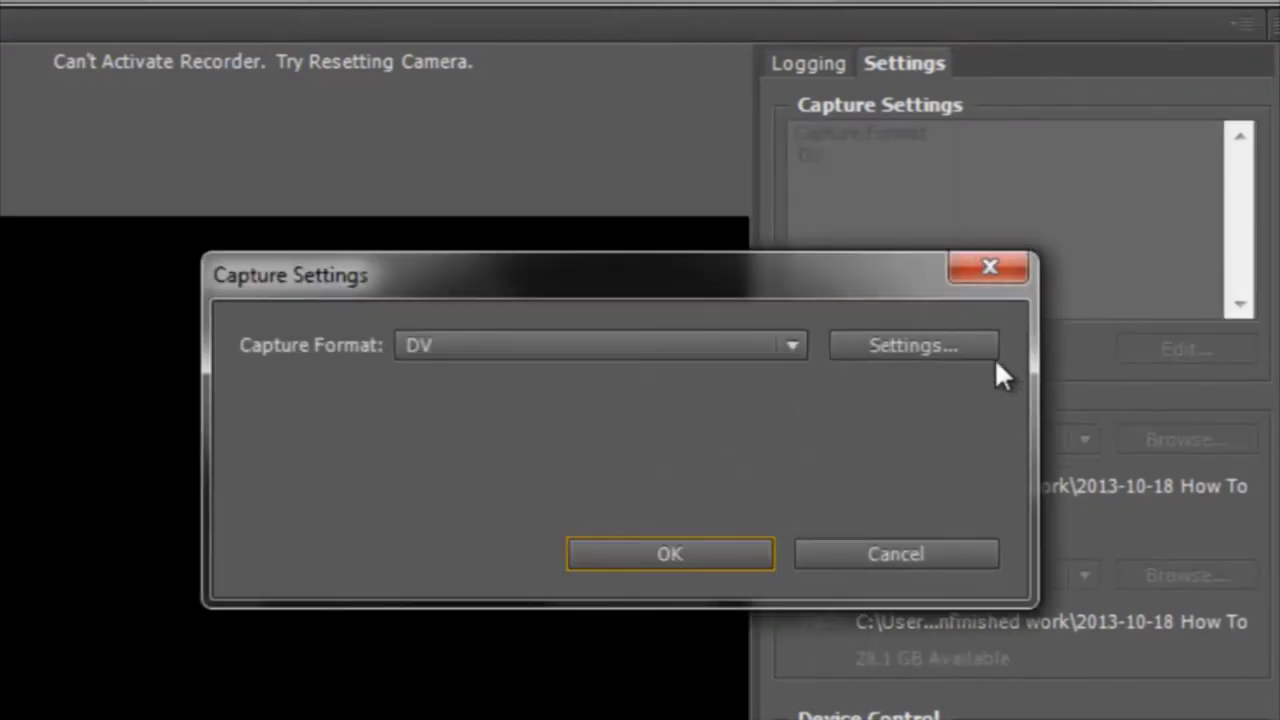
pyautogui.click(794, 350)
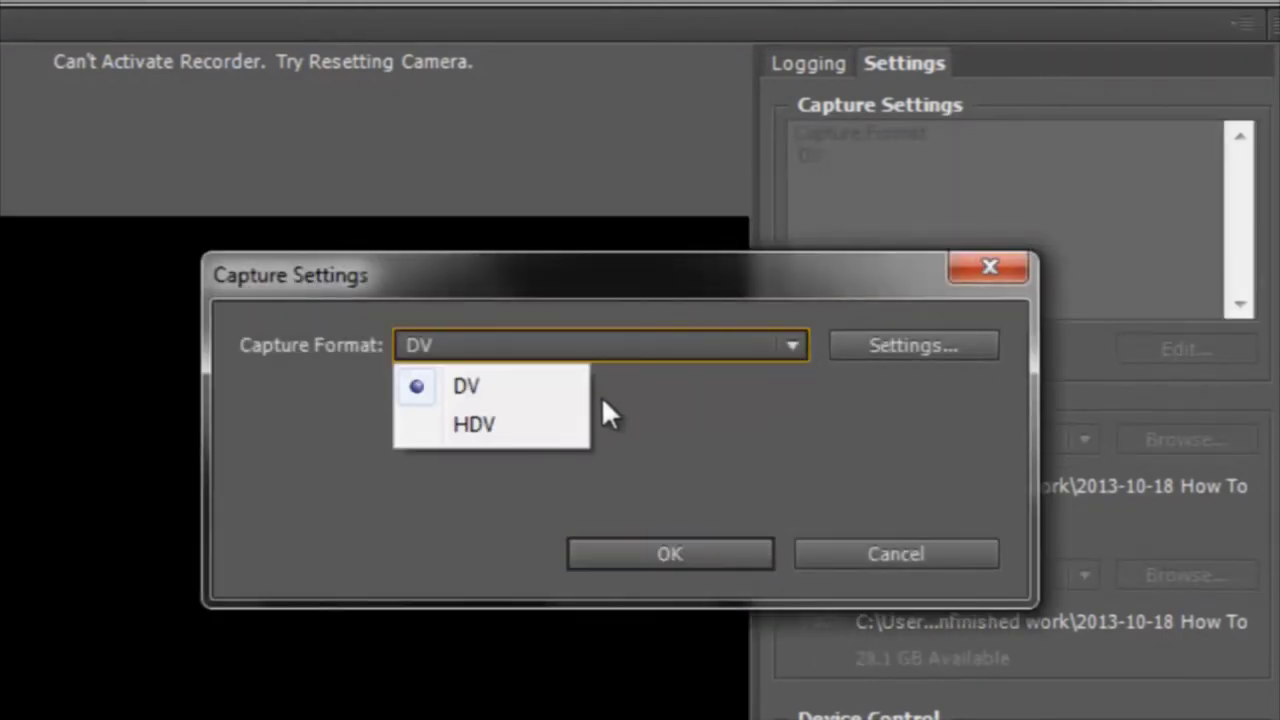
pyautogui.click(548, 427)
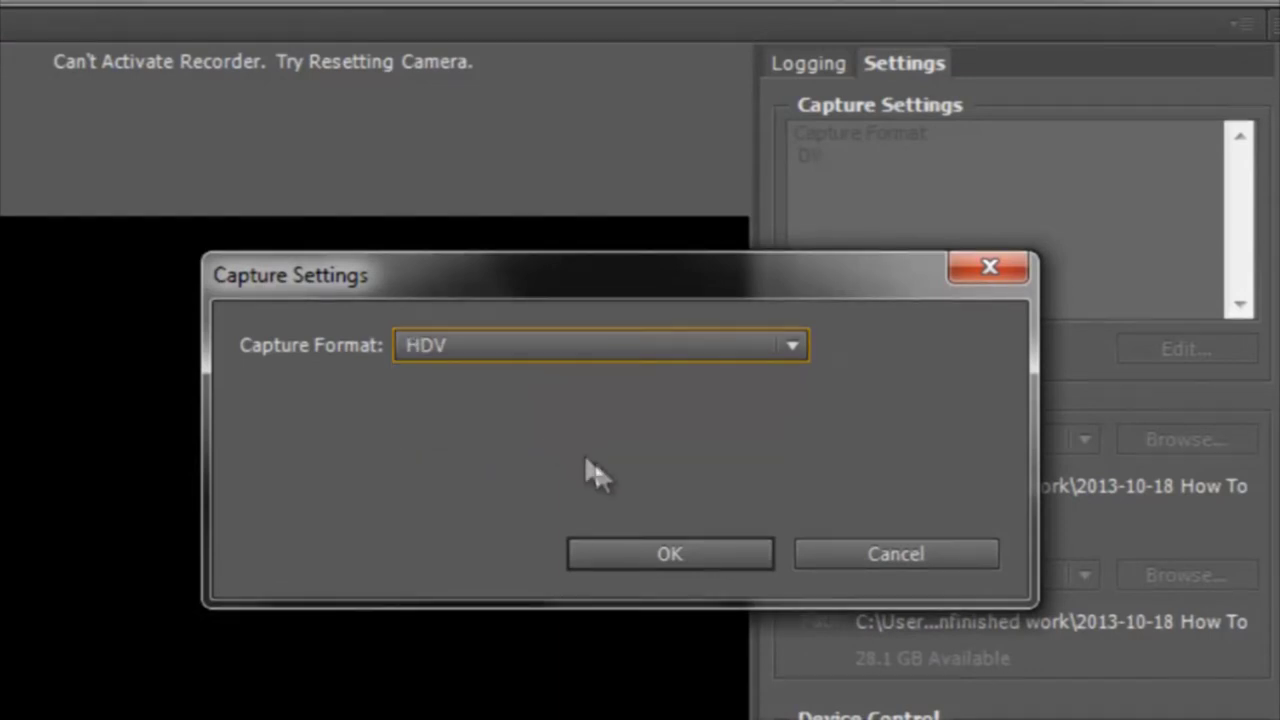
pyautogui.click(723, 560)
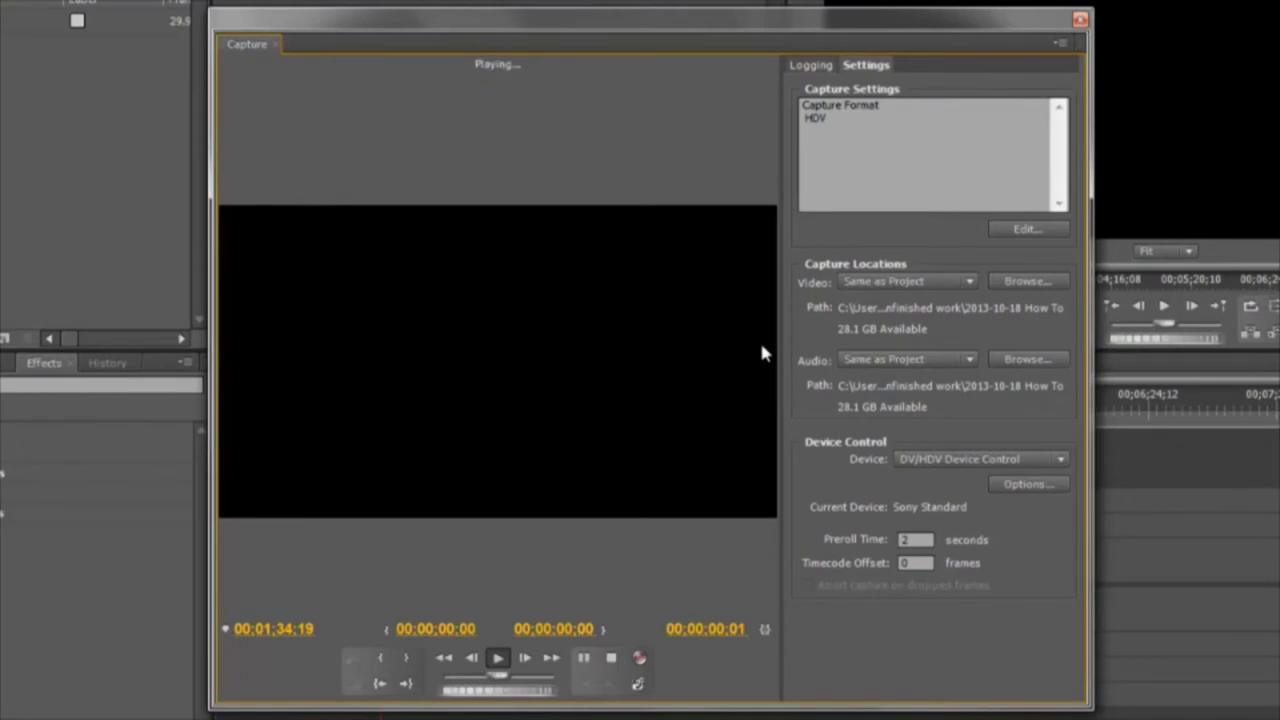
# - Rewind the camera tape and play it to capture how to clip.mpeg
pyautogui.press('r')
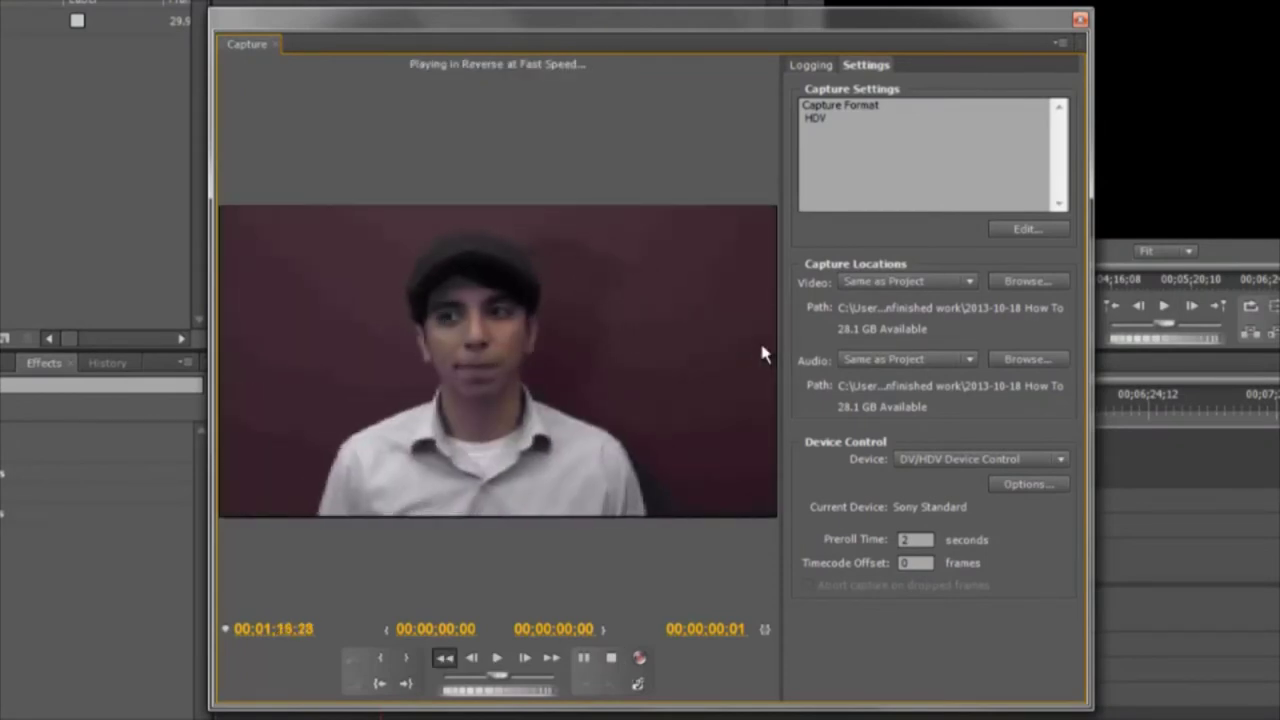
pyautogui.press('space')
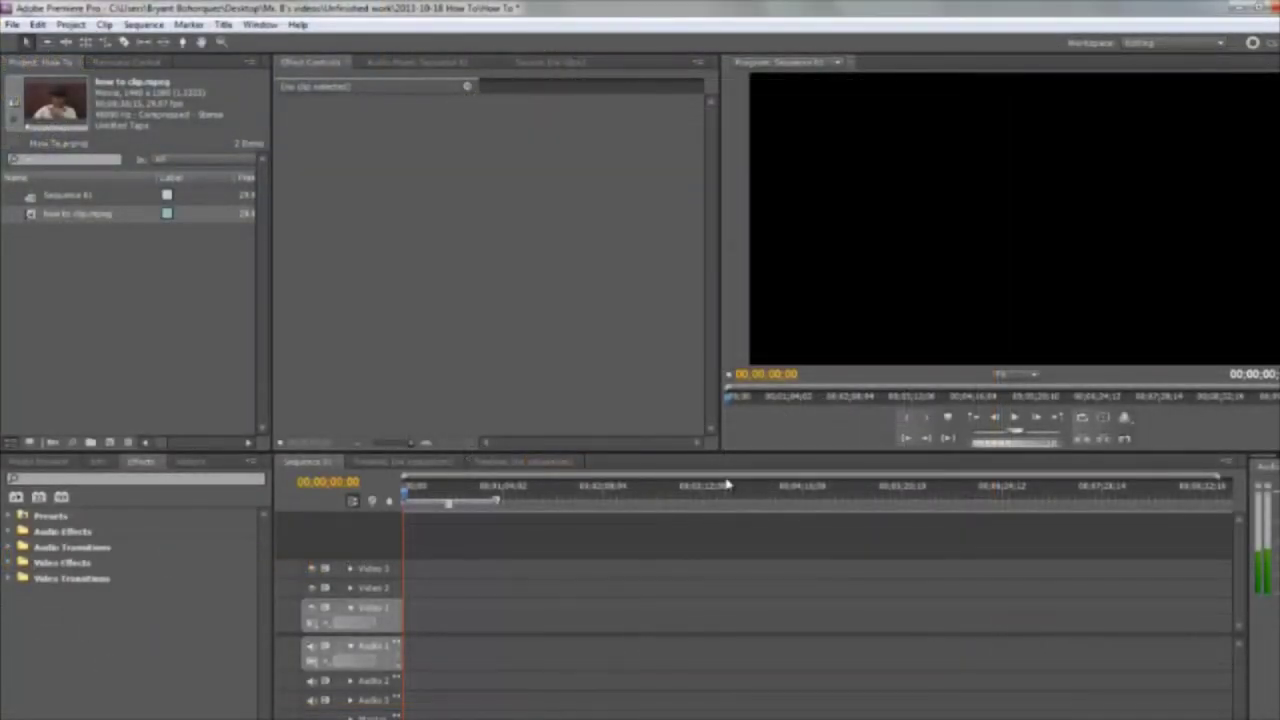
# - Place how to clip.mpeg at the start of Video 1/Audio 1, then shrink it at 25% zoom
pyautogui.moveTo(33, 222); pyautogui.dragTo(418, 615)
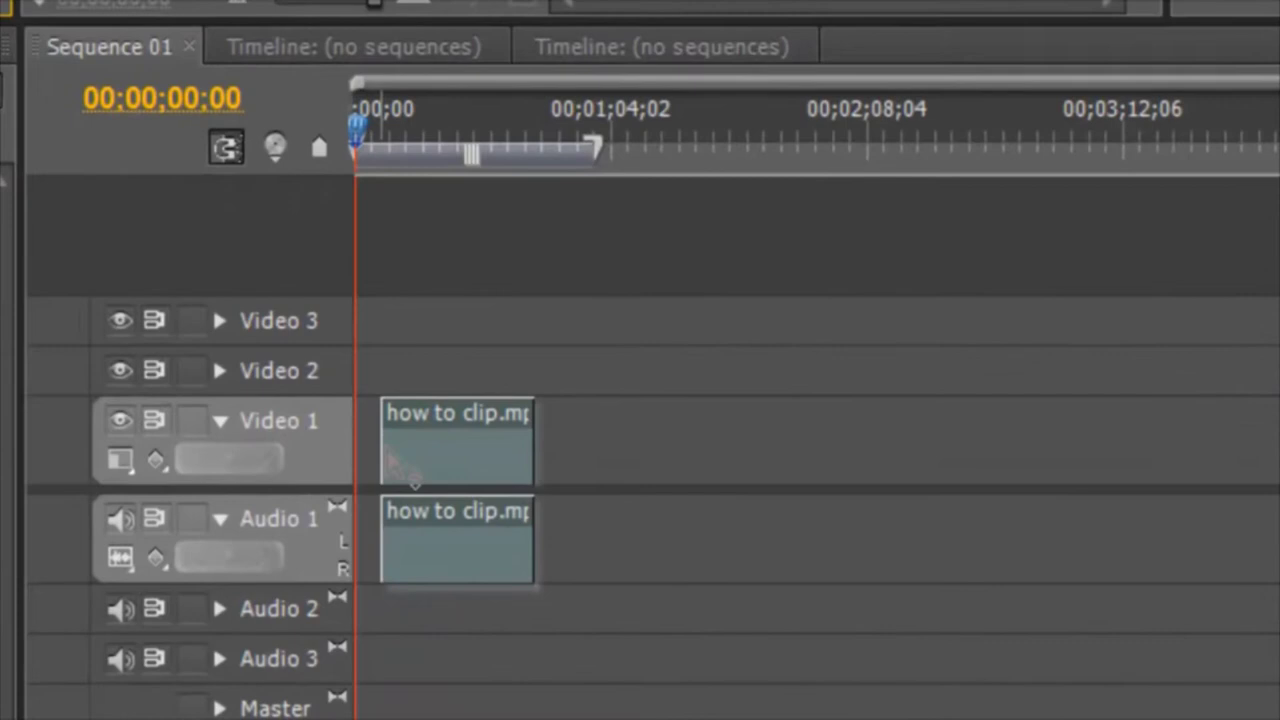
pyautogui.moveTo(405, 470); pyautogui.dragTo(412, 462)
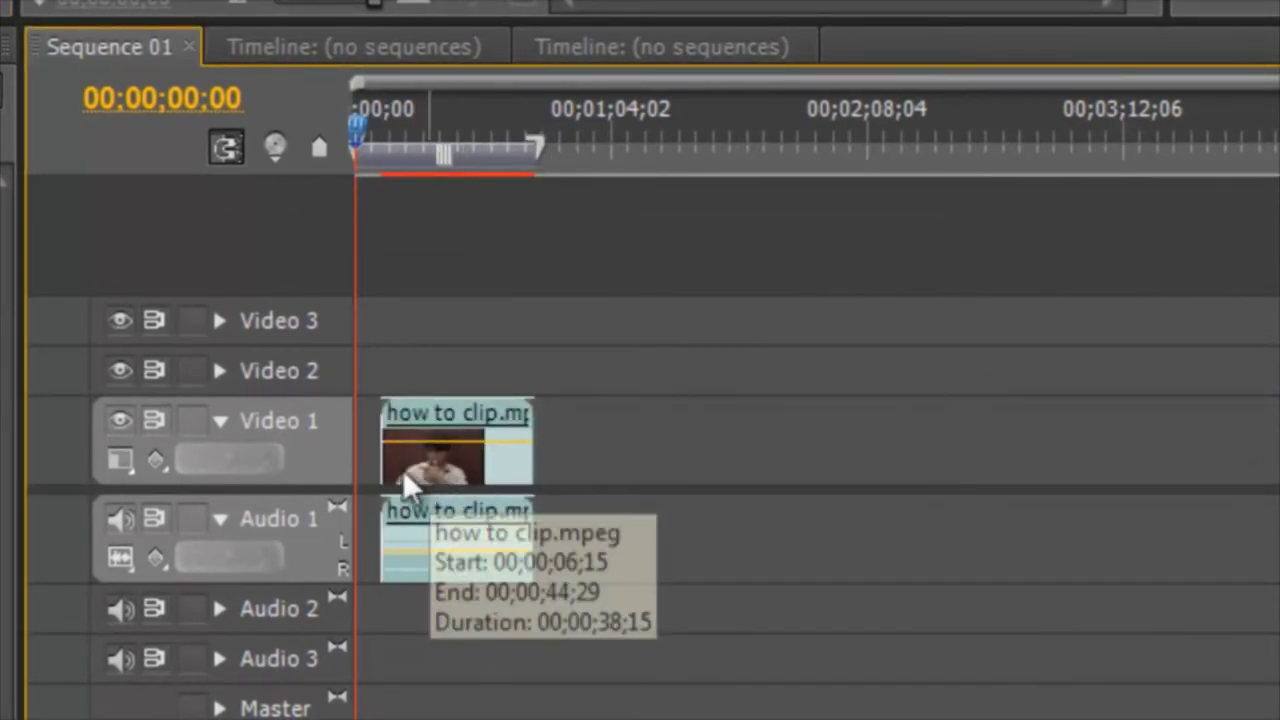
pyautogui.click(429, 472)
pyautogui.moveTo(606, 474); pyautogui.dragTo(611, 457)
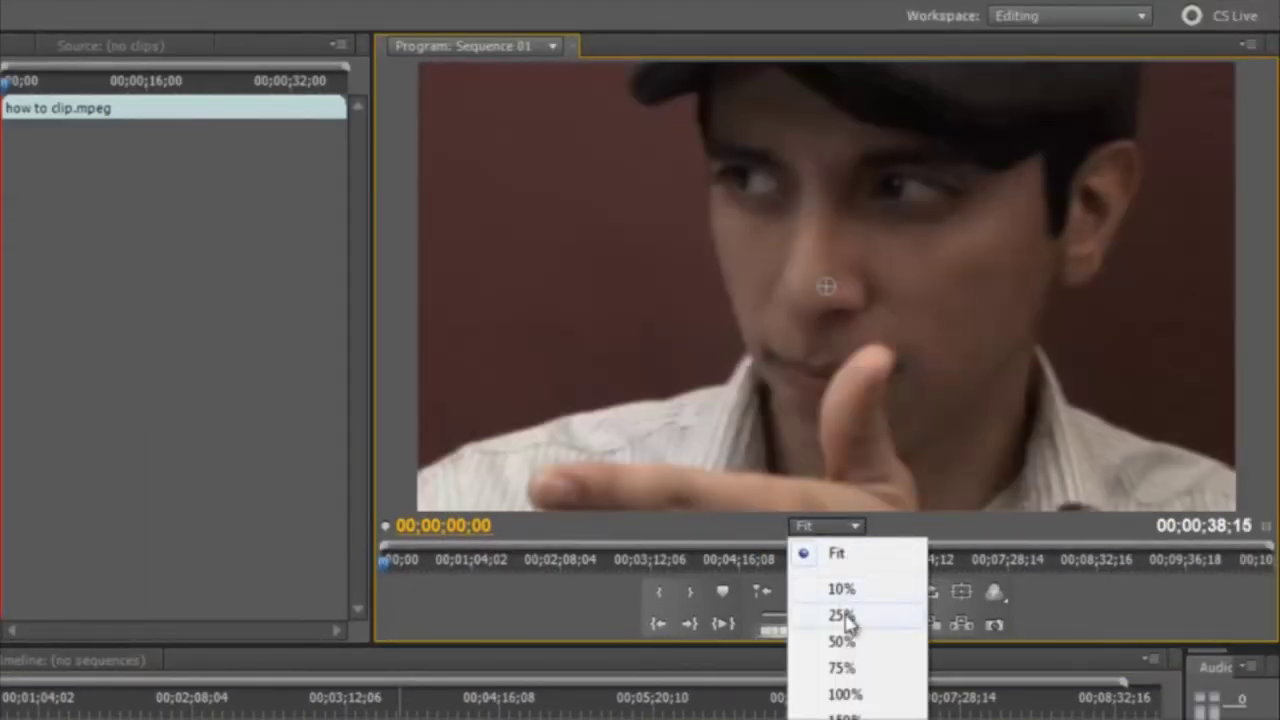
pyautogui.click(841, 615)
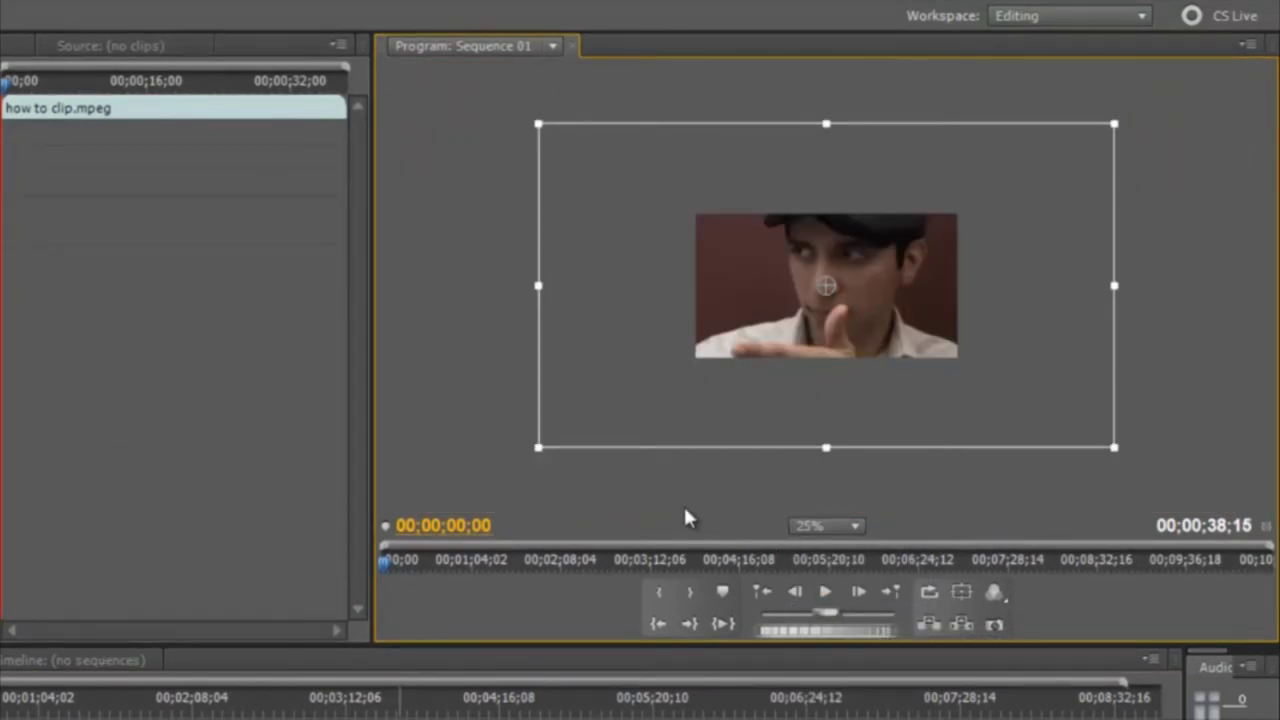
pyautogui.moveTo(537, 448); pyautogui.dragTo(697, 360)
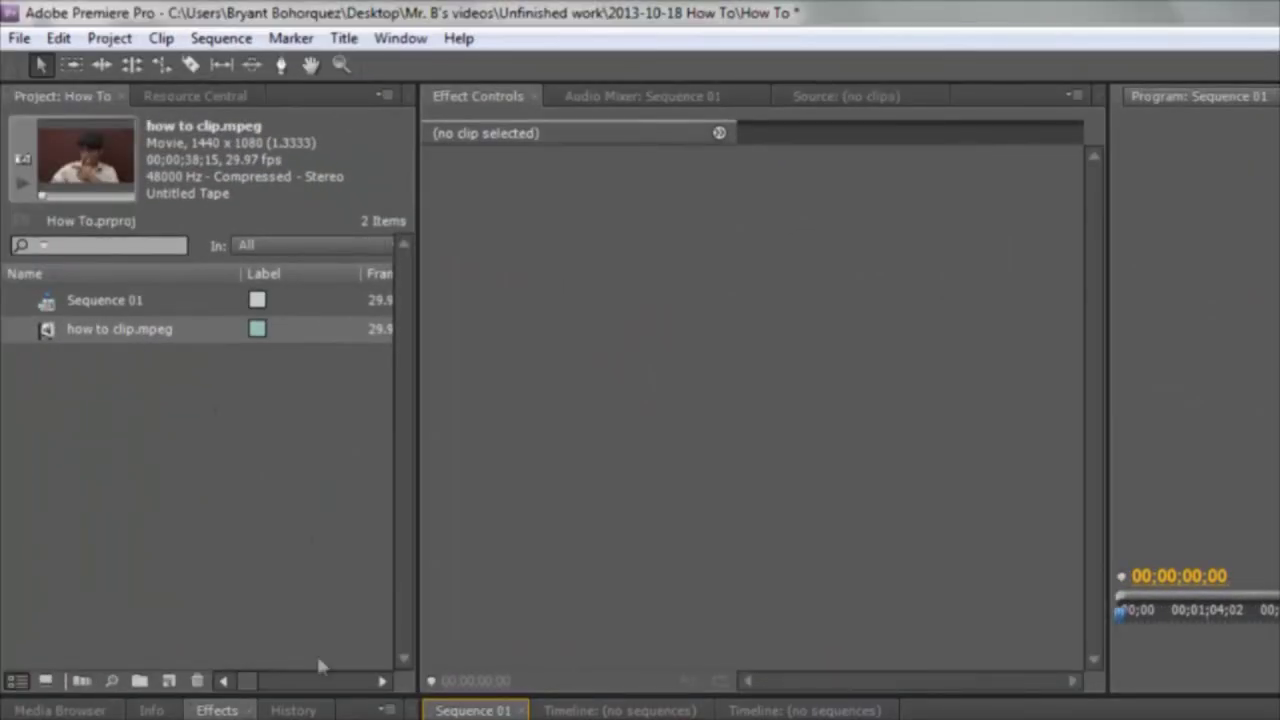
# - View how to clip.mpeg's properties: 1440 x 1080, 29.97 fps, 1.3333 pixel aspect
pyautogui.rightClick(50, 334)
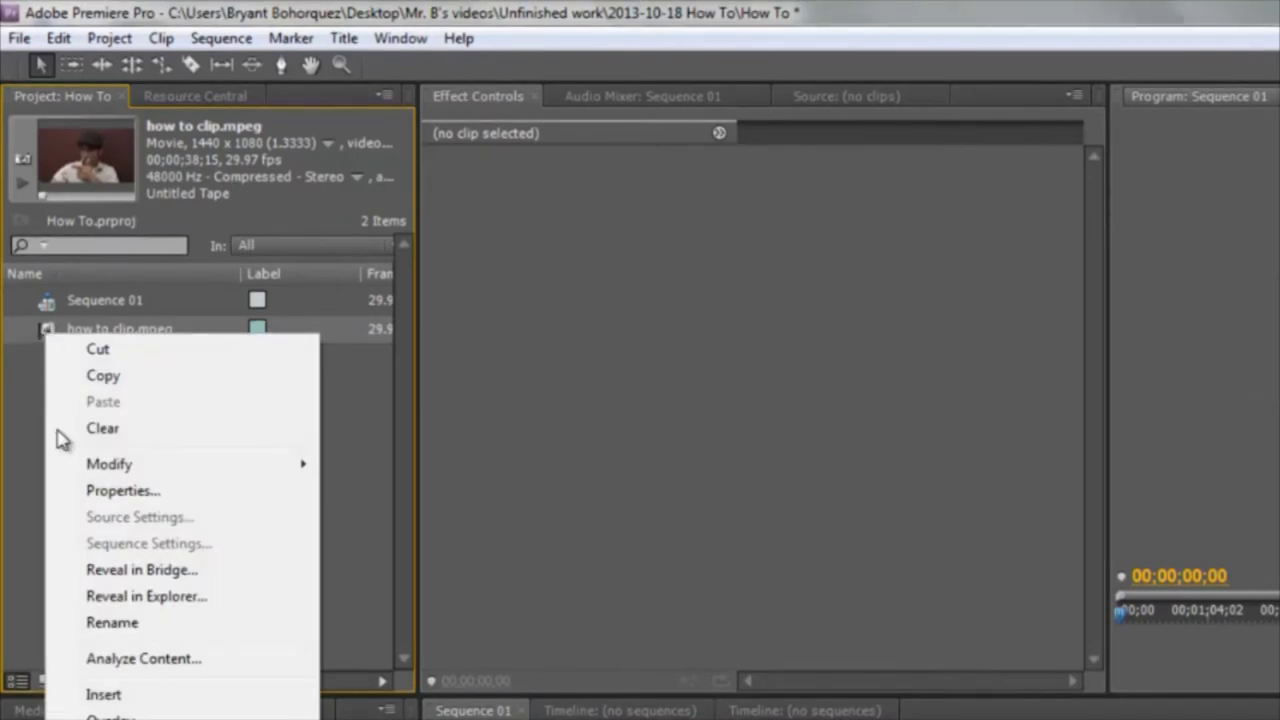
pyautogui.click(122, 490)
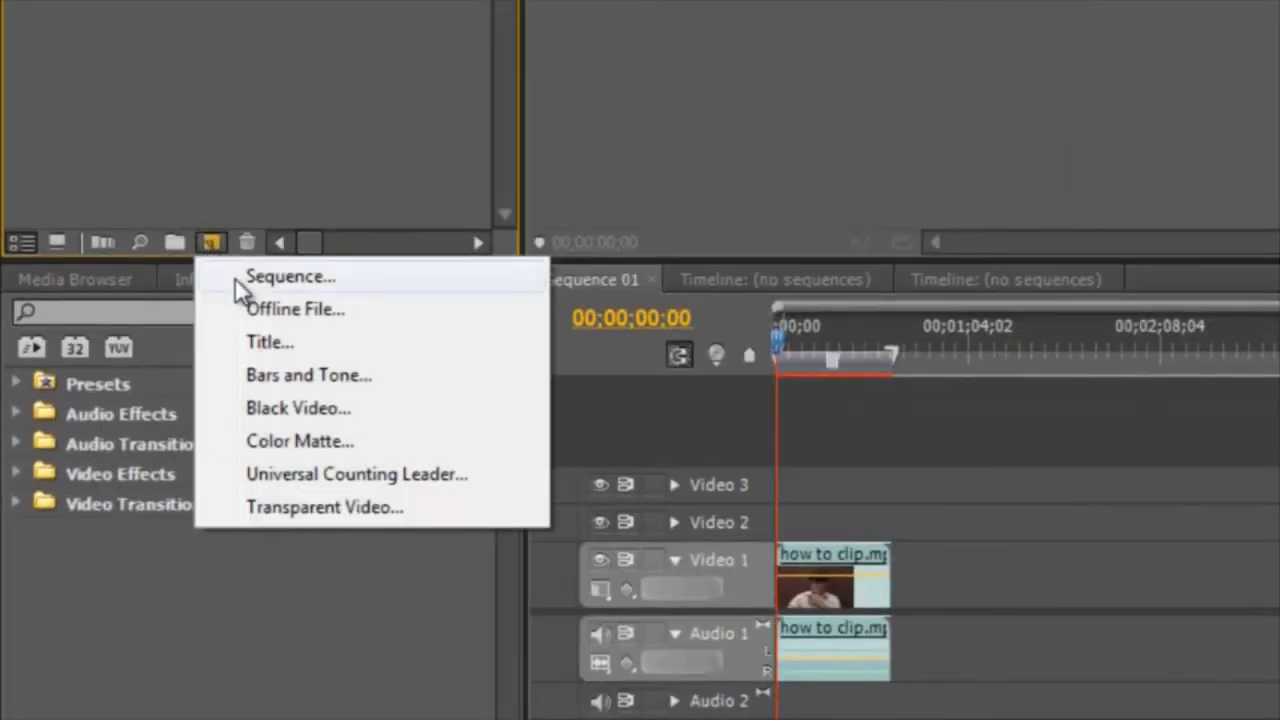
# - Create Sequence 02 with HDV 1080i editing mode and type the name 'Sony FX sequence'
pyautogui.click(240, 278)
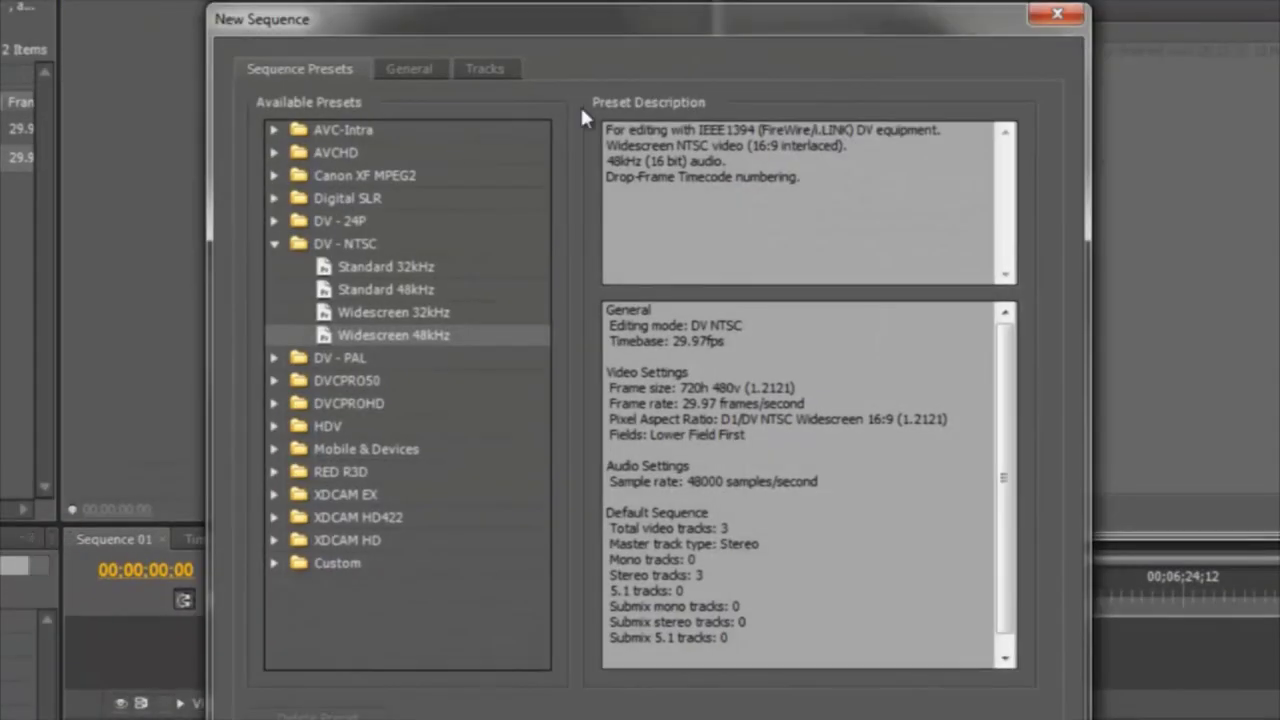
pyautogui.moveTo(745, 19); pyautogui.dragTo(490, 45)
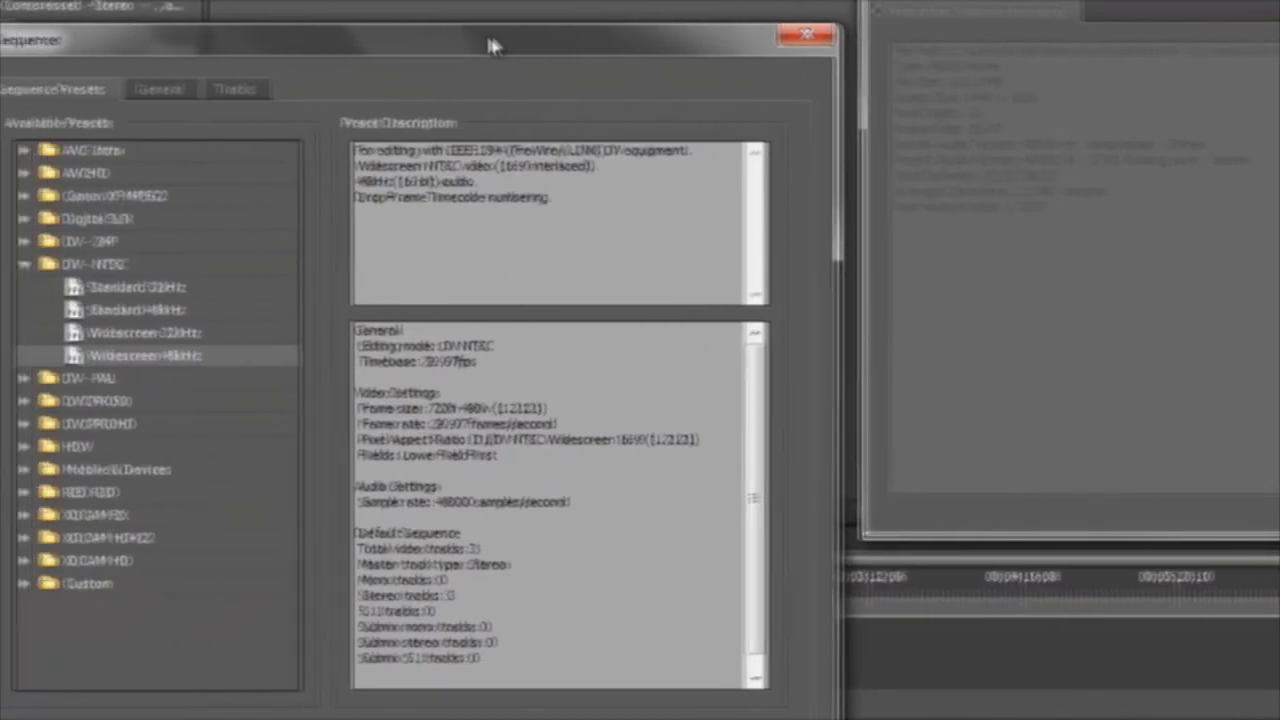
pyautogui.click(187, 91)
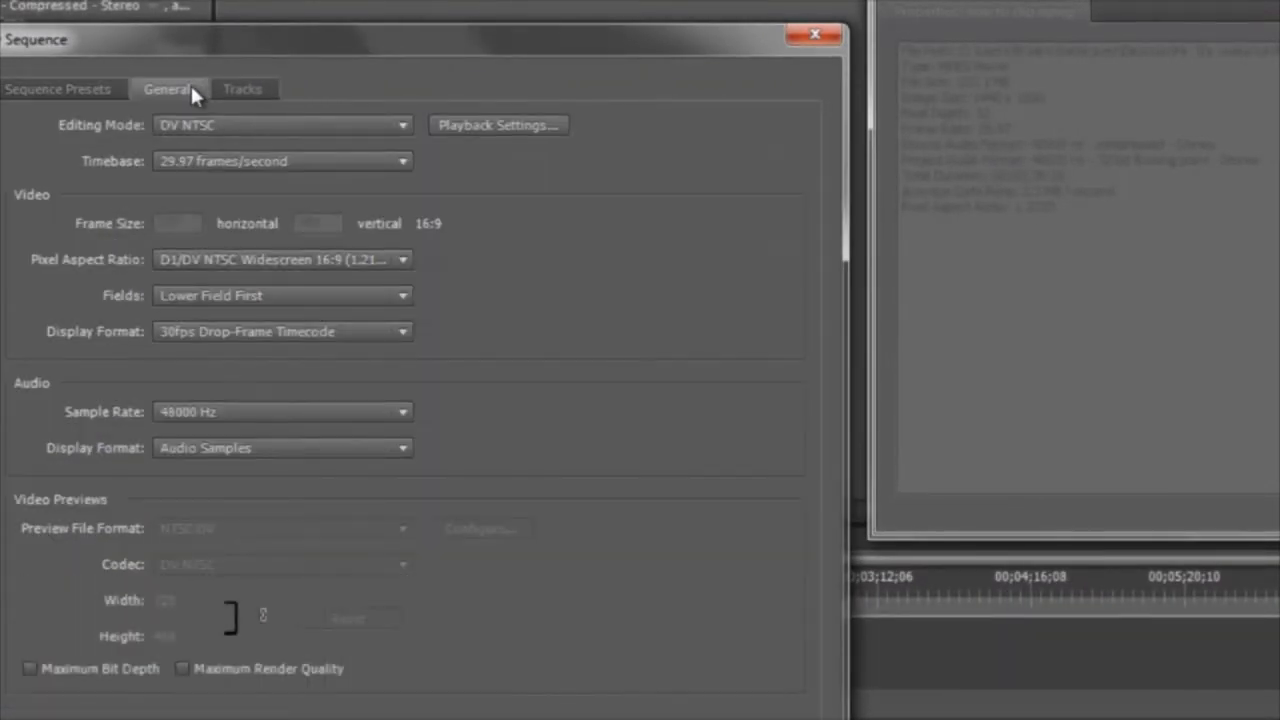
pyautogui.click(402, 126)
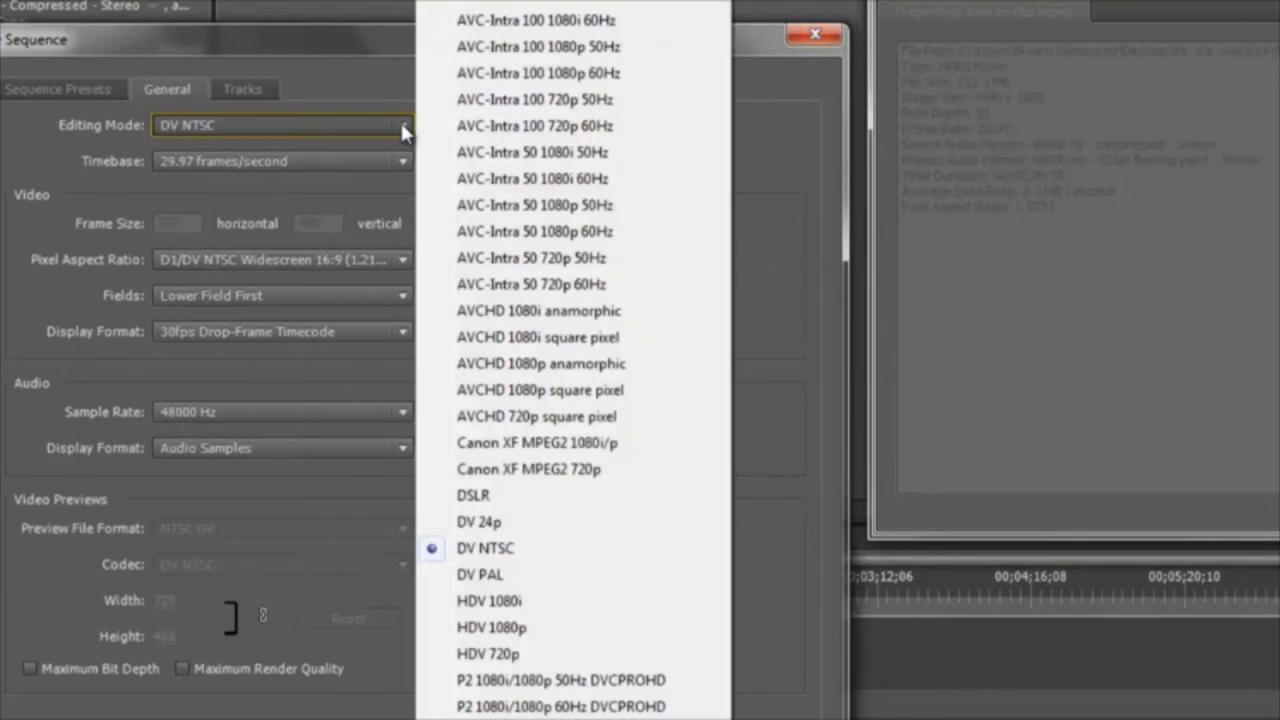
pyautogui.click(441, 600)
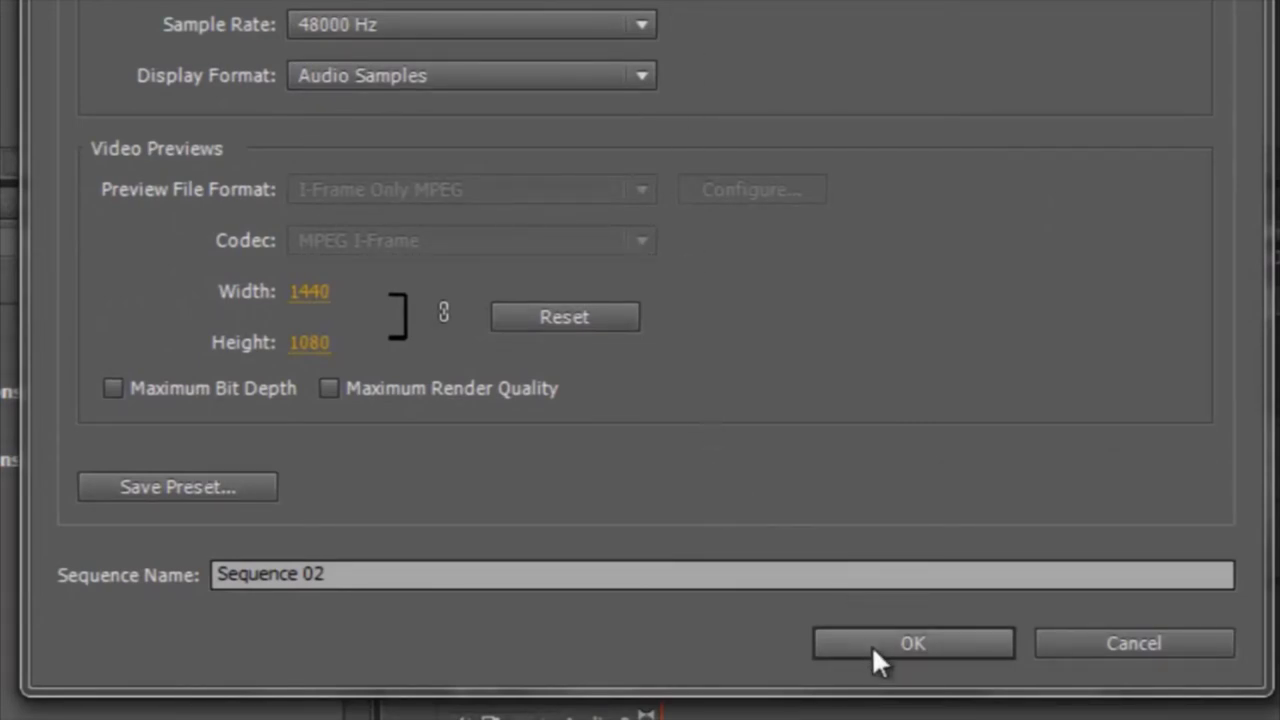
pyautogui.click(960, 641)
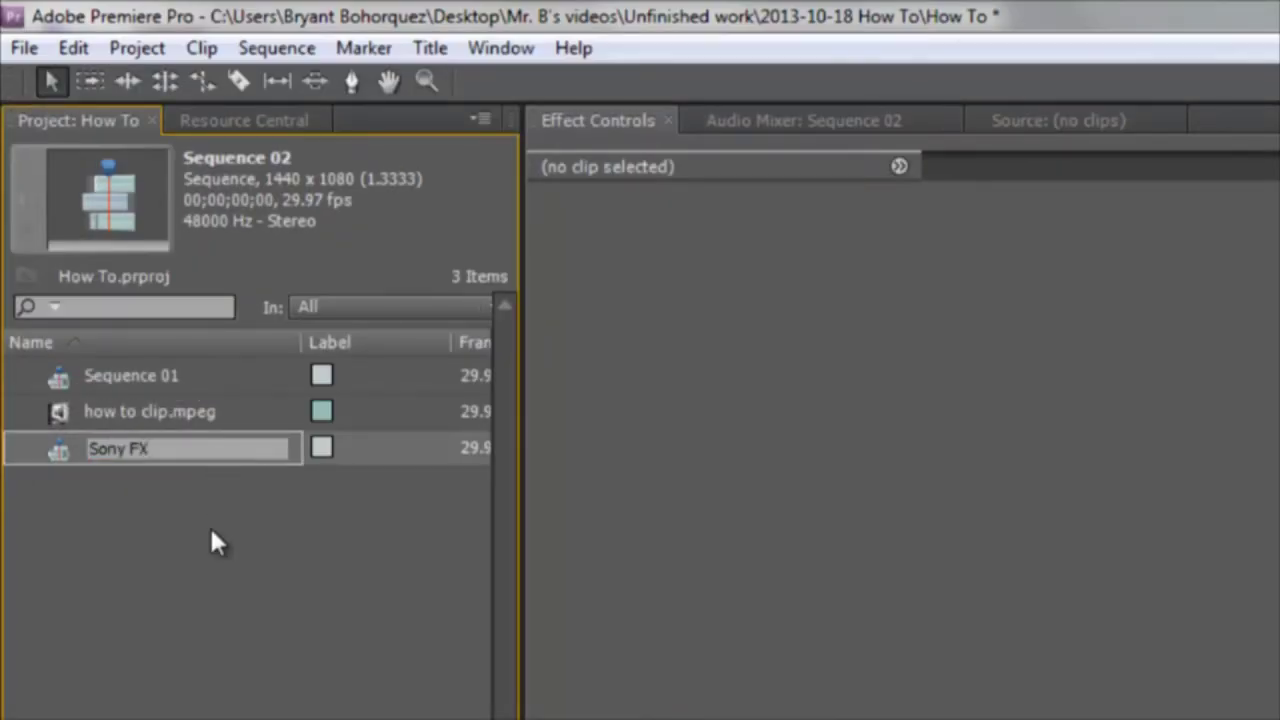
pyautogui.write(' sequence')
# - Confirm the 'Sony FX sequence' name and put how to clip.mpeg on its Video 1/Audio 1
pyautogui.press('Return')
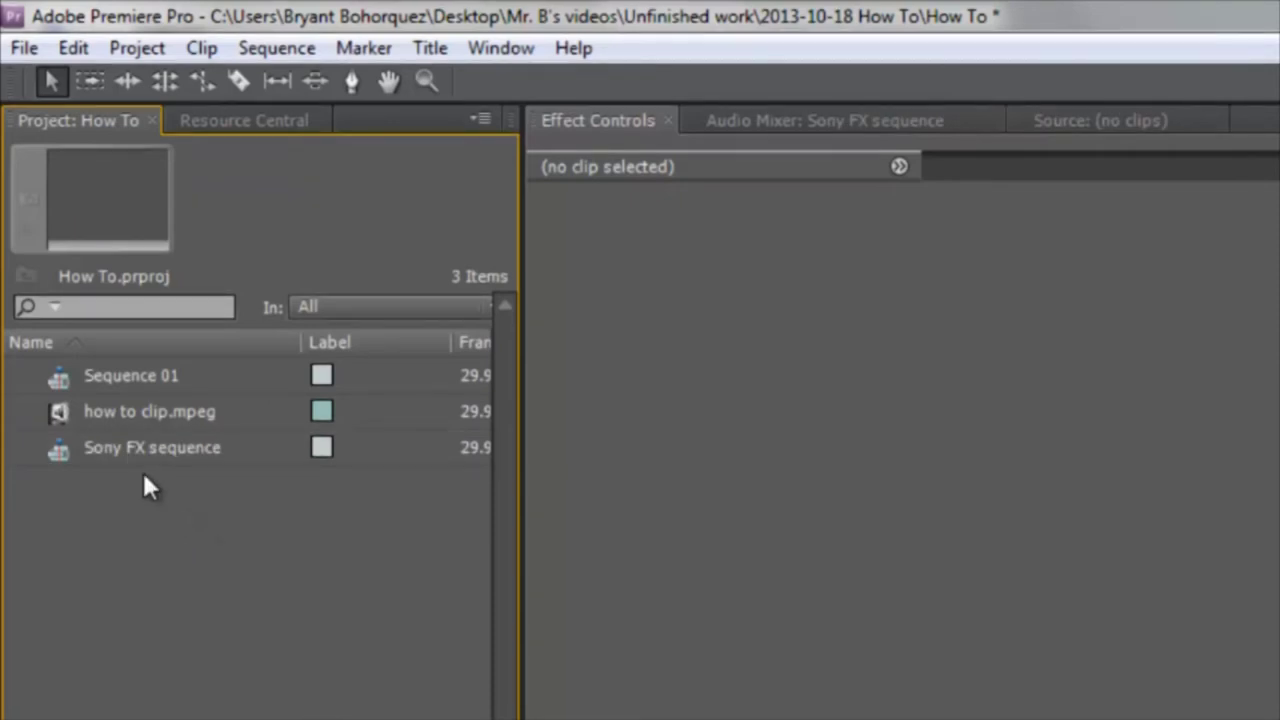
pyautogui.moveTo(56, 412); pyautogui.dragTo(835, 719)
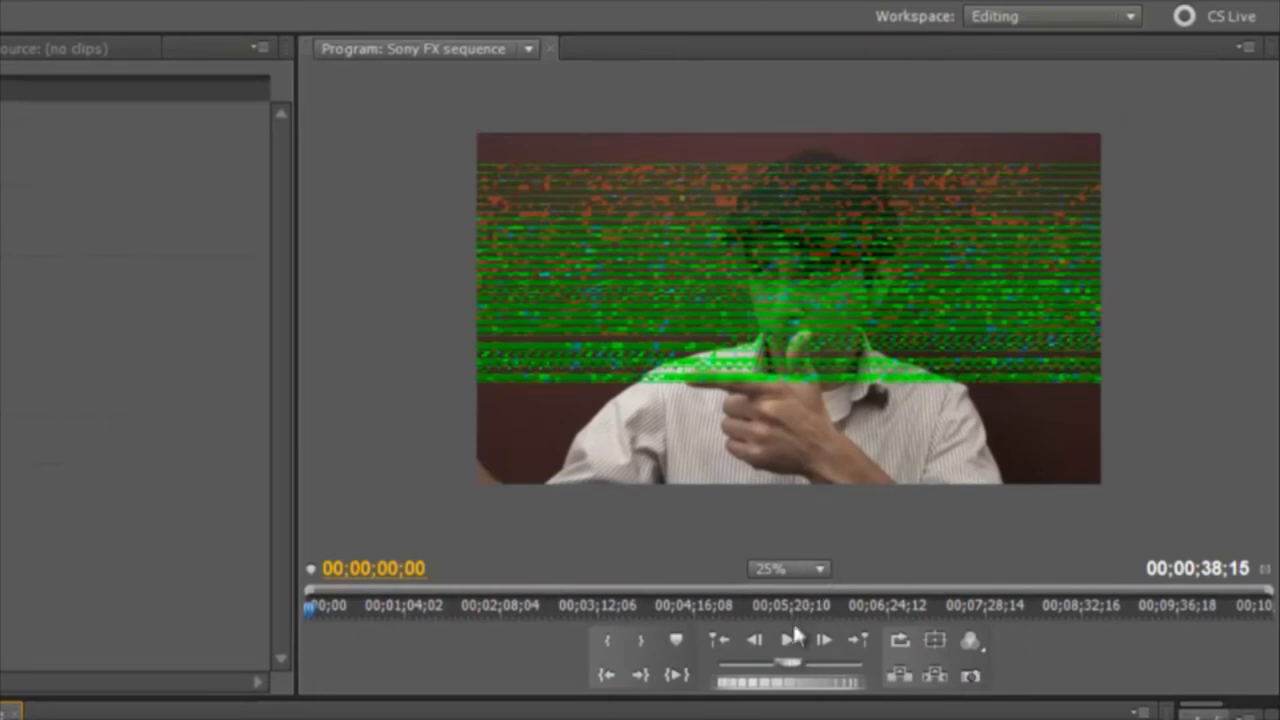
# - Play the sequence, then set the Program monitor to Display Both Fields
pyautogui.click(789, 642)
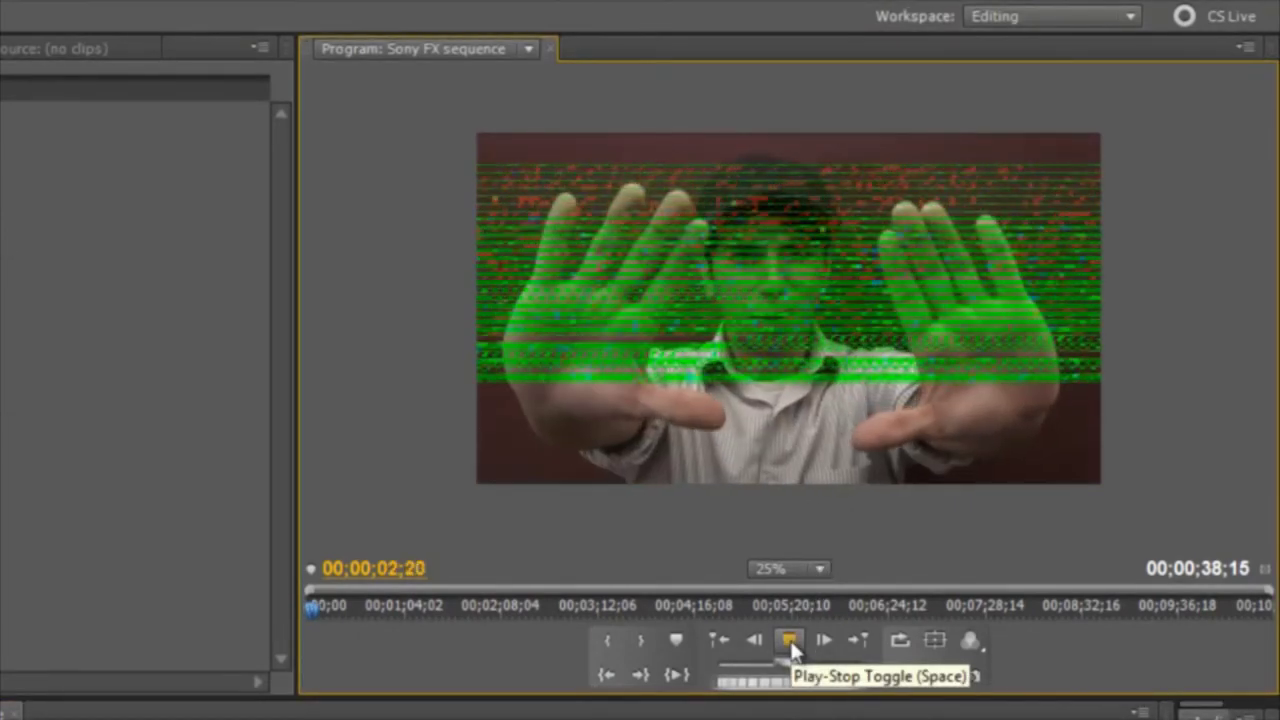
pyautogui.click(790, 642)
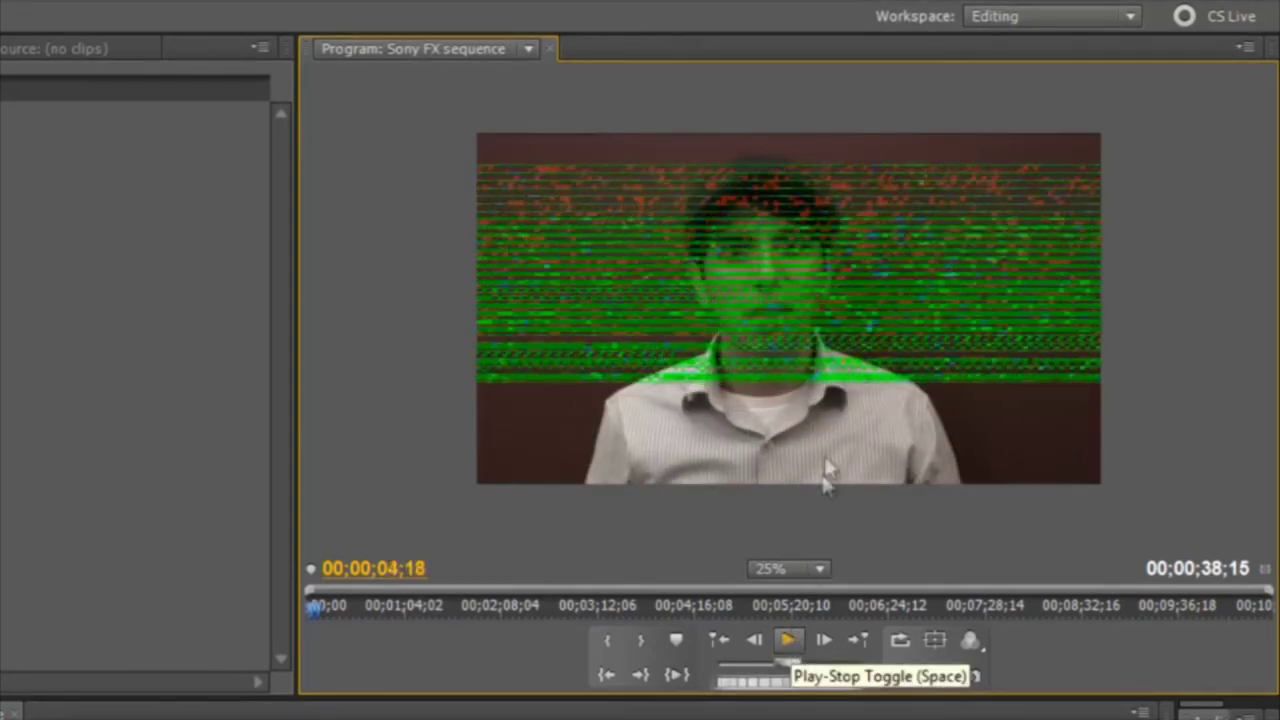
pyautogui.rightClick(827, 413)
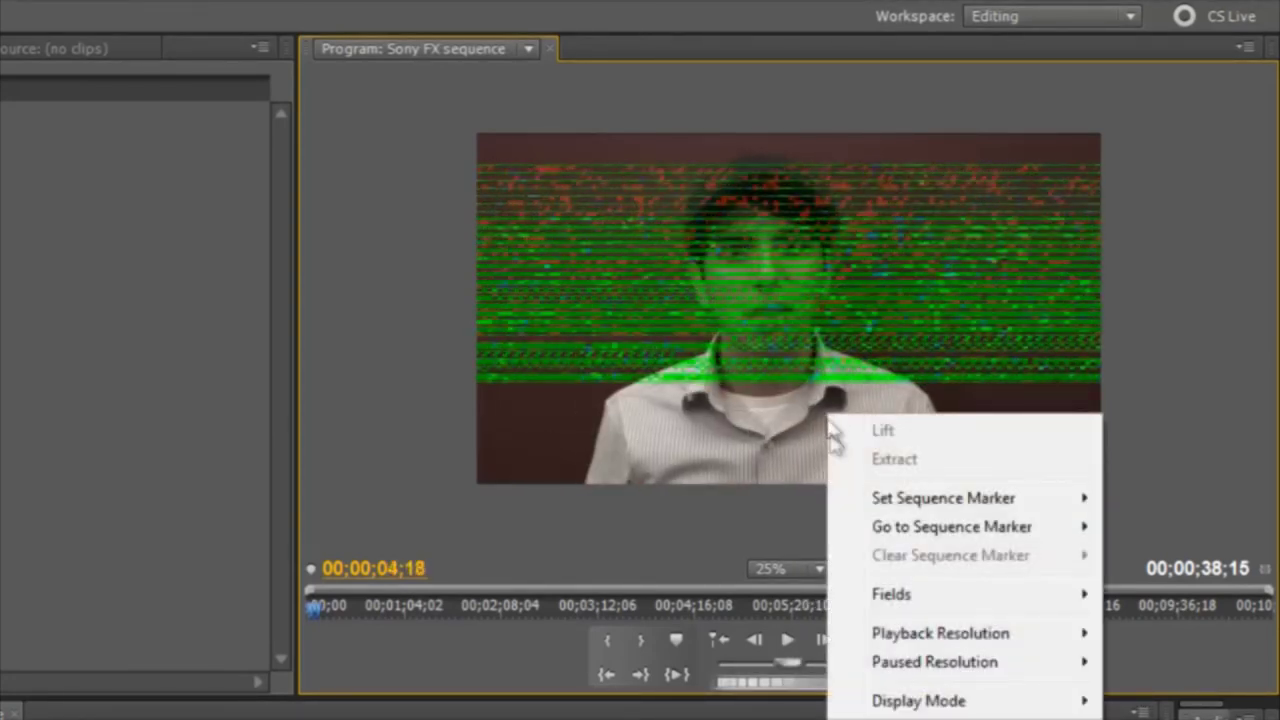
pyautogui.moveTo(858, 594)
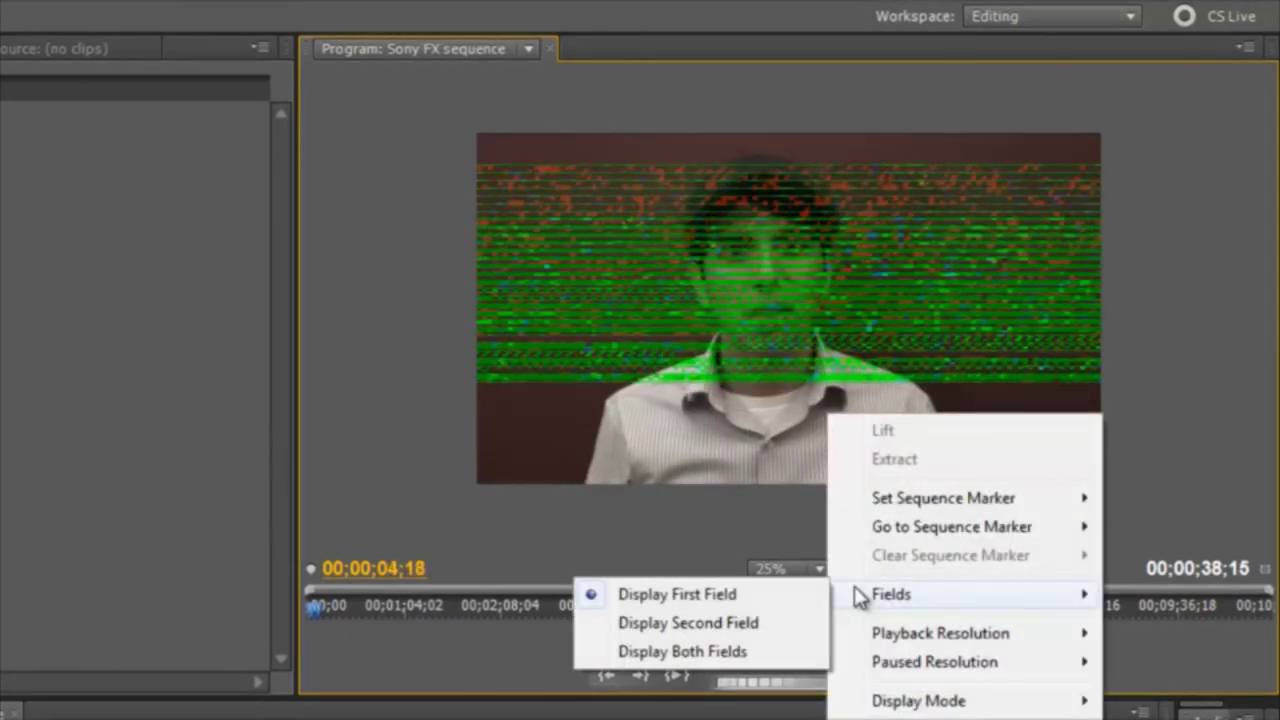
pyautogui.click(770, 651)
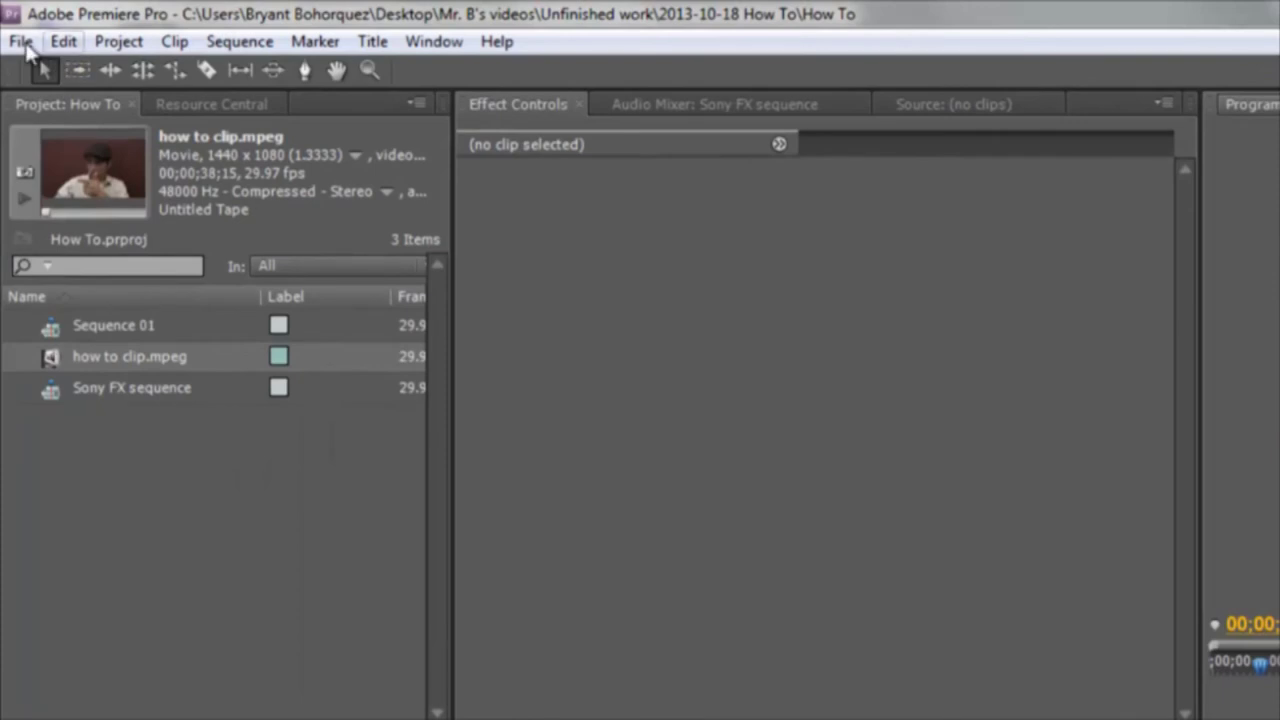
pyautogui.click(21, 42)
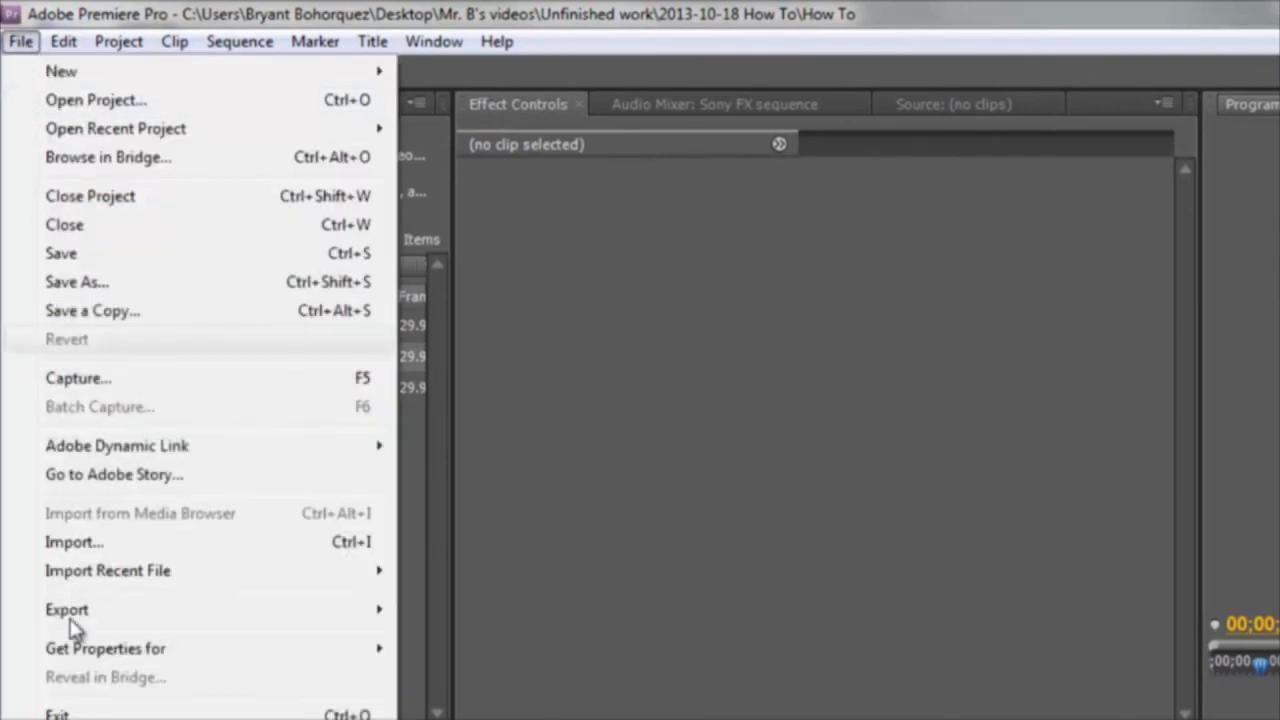
# - Export the sequence as H.264 with the '1080 YouTube setting' preset and send it to the queue
pyautogui.moveTo(86, 618)
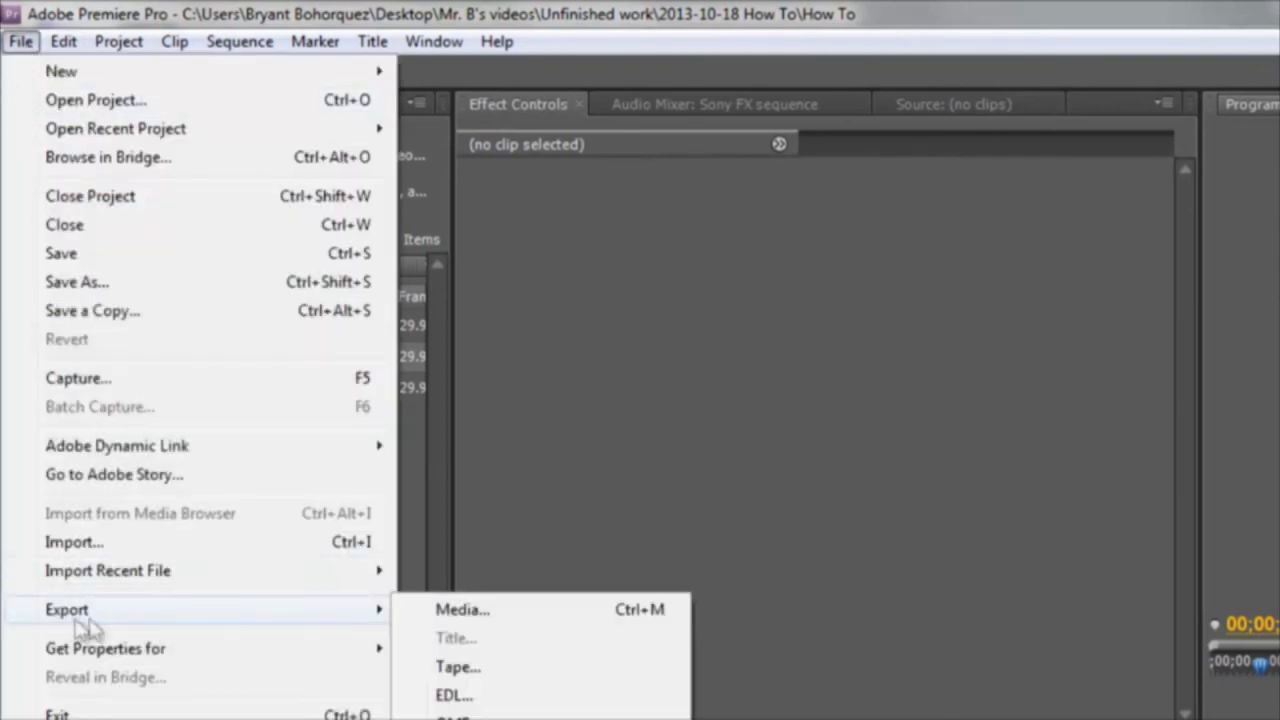
pyautogui.click(561, 609)
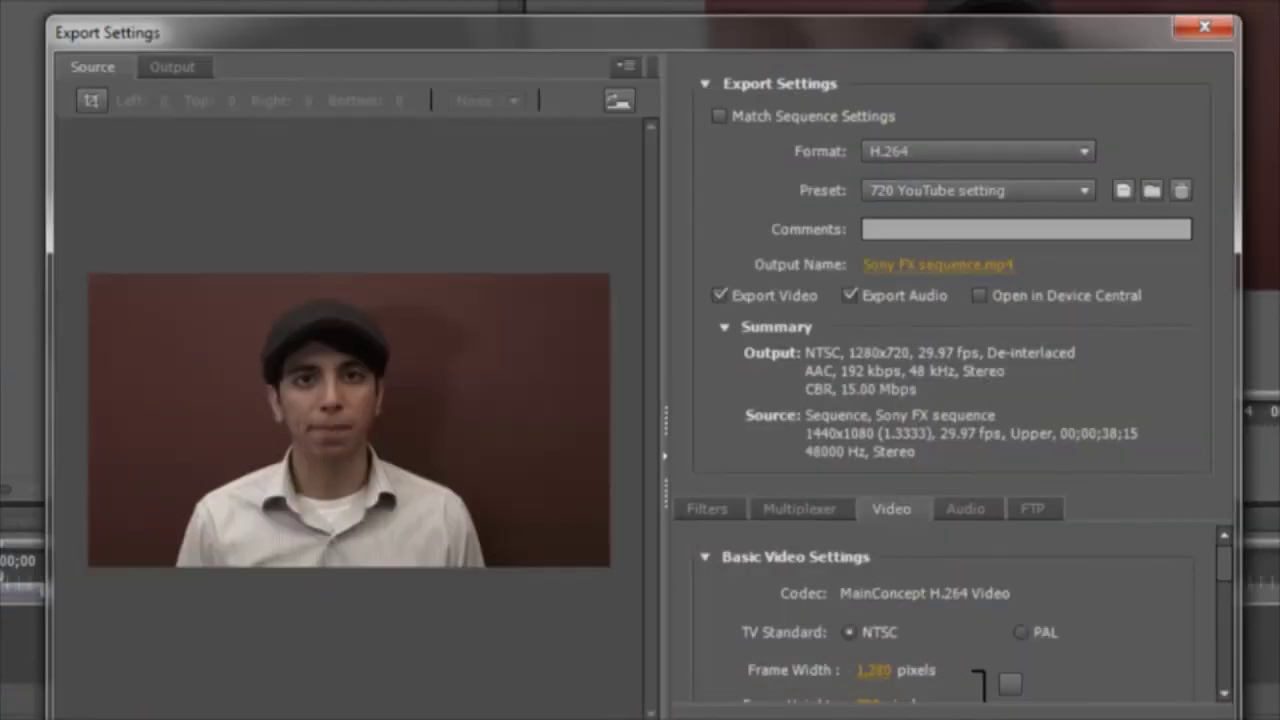
pyautogui.click(1088, 150)
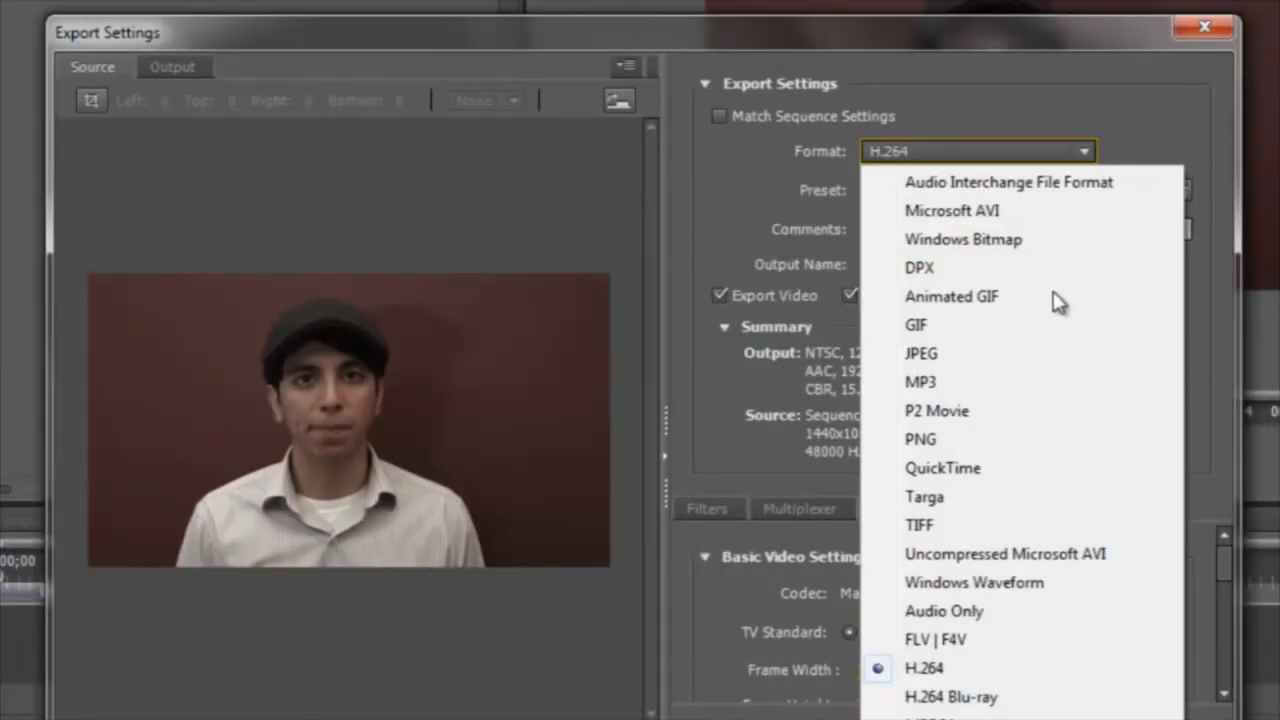
pyautogui.click(954, 667)
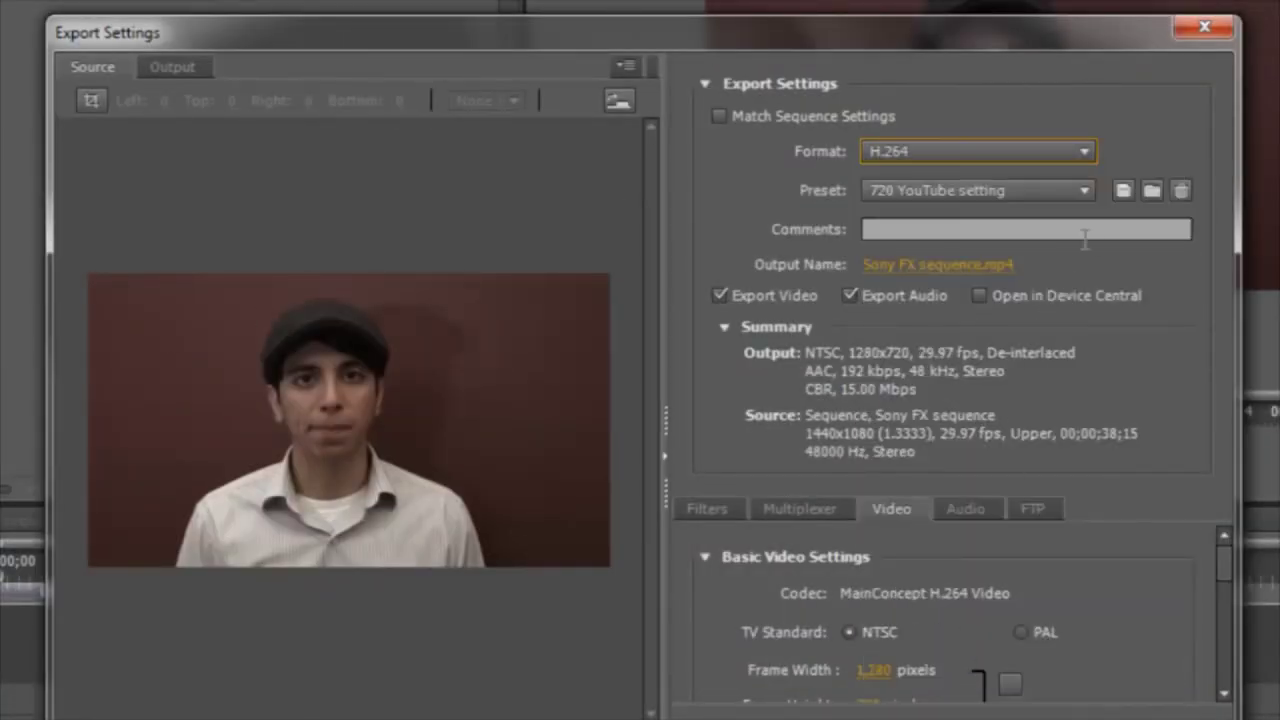
pyautogui.click(1086, 189)
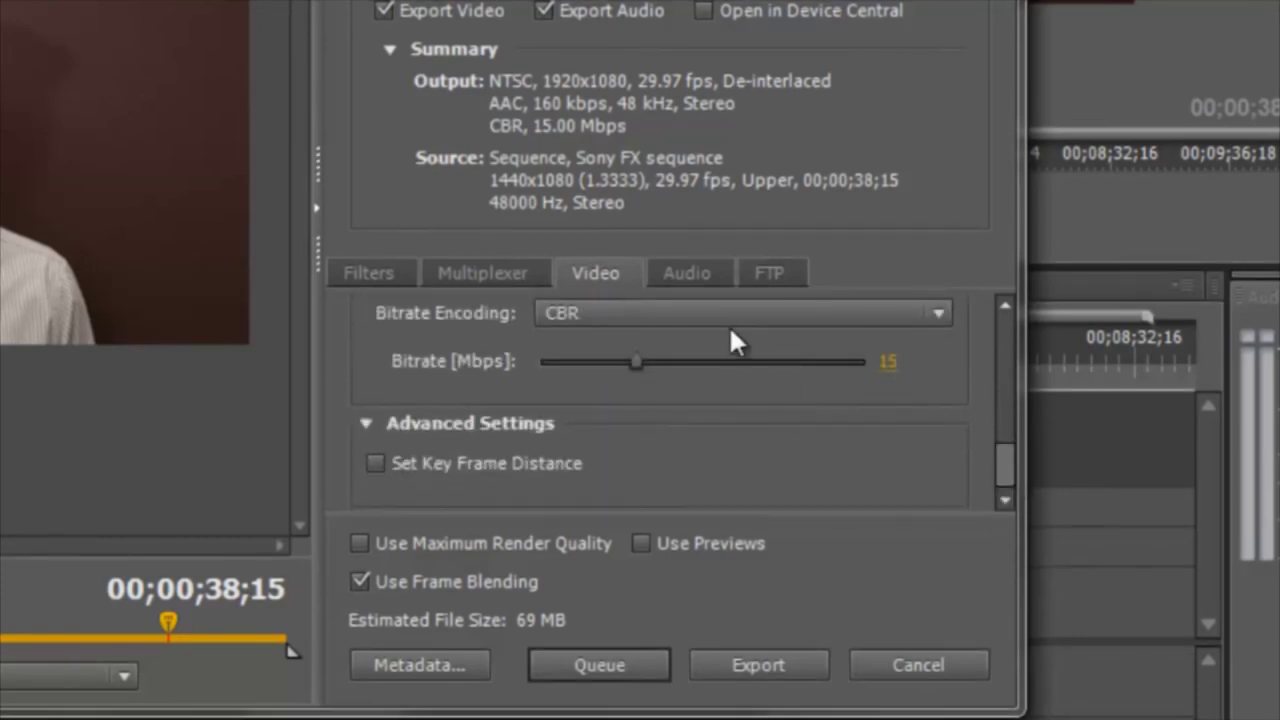
pyautogui.click(694, 276)
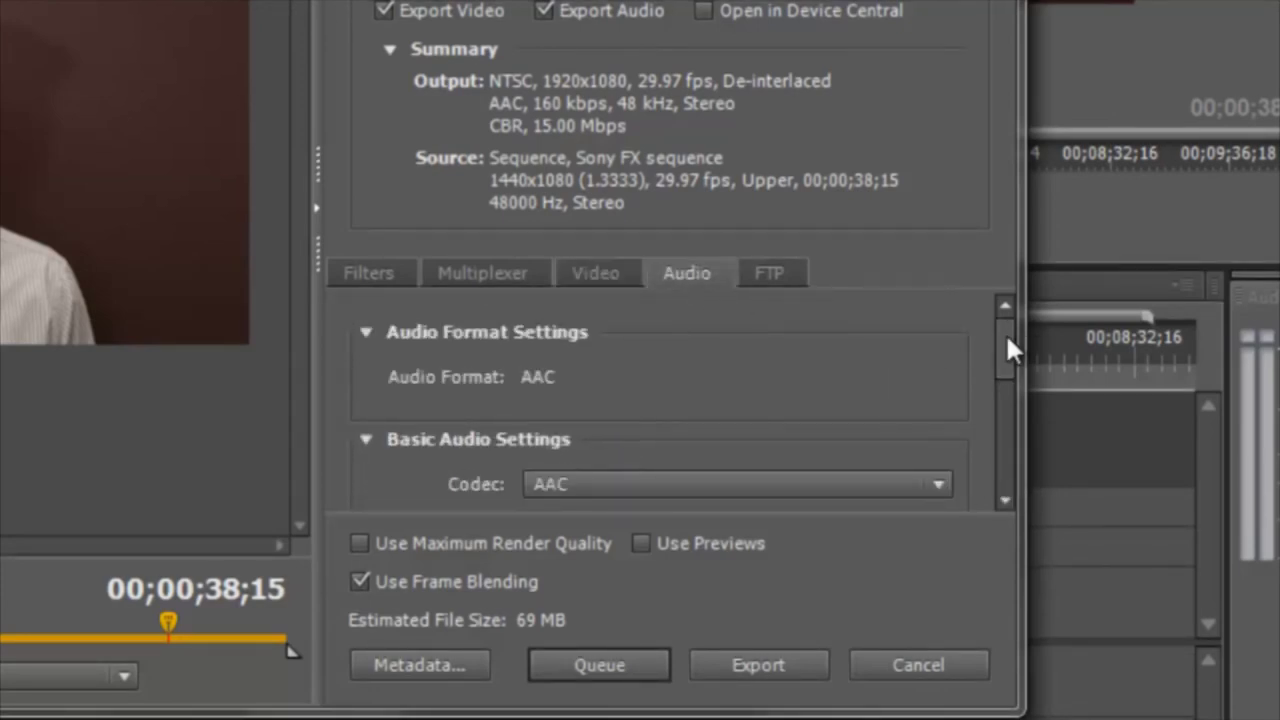
pyautogui.moveTo(1006, 348); pyautogui.dragTo(1020, 455)
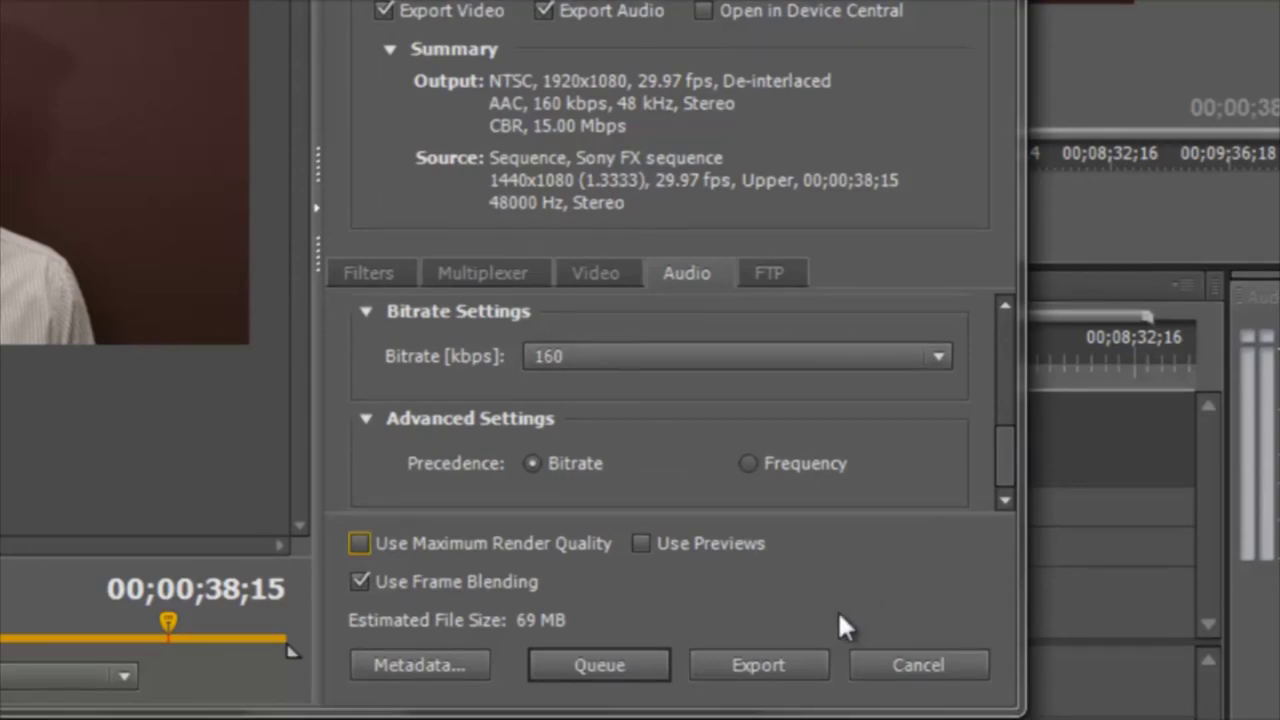
pyautogui.click(646, 663)
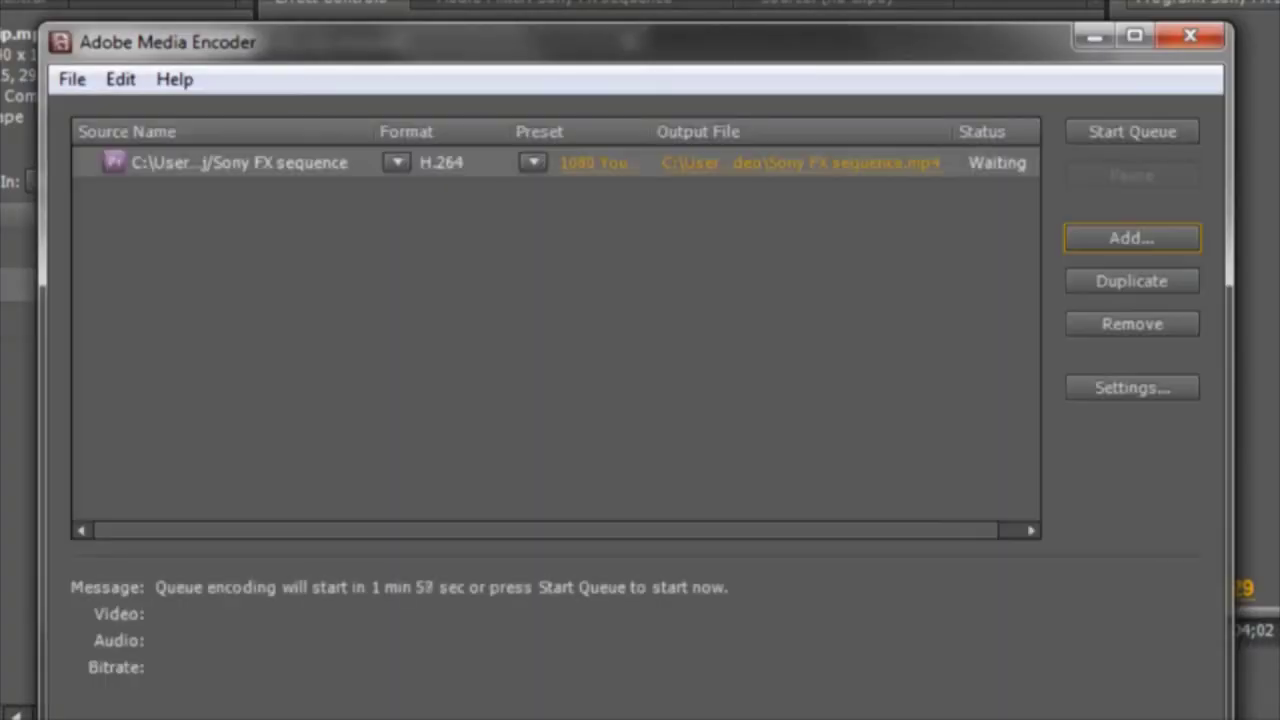
# - Start the Media Encoder queue to encode the Sony FX sequence
pyautogui.click(1188, 134)
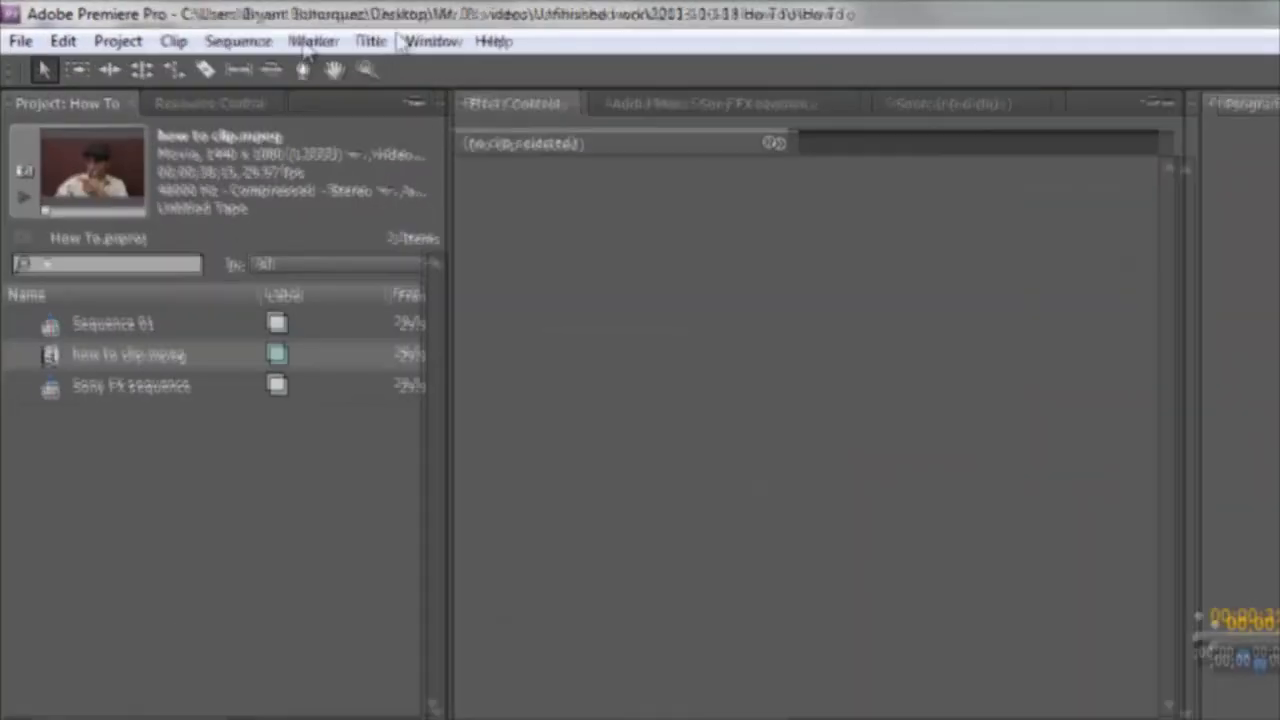
pyautogui.click(26, 40)
# - Queue a second export of the sequence with the '720 YouTube setting' preset (1280x720, 192 kbps AAC)
pyautogui.click(557, 623)
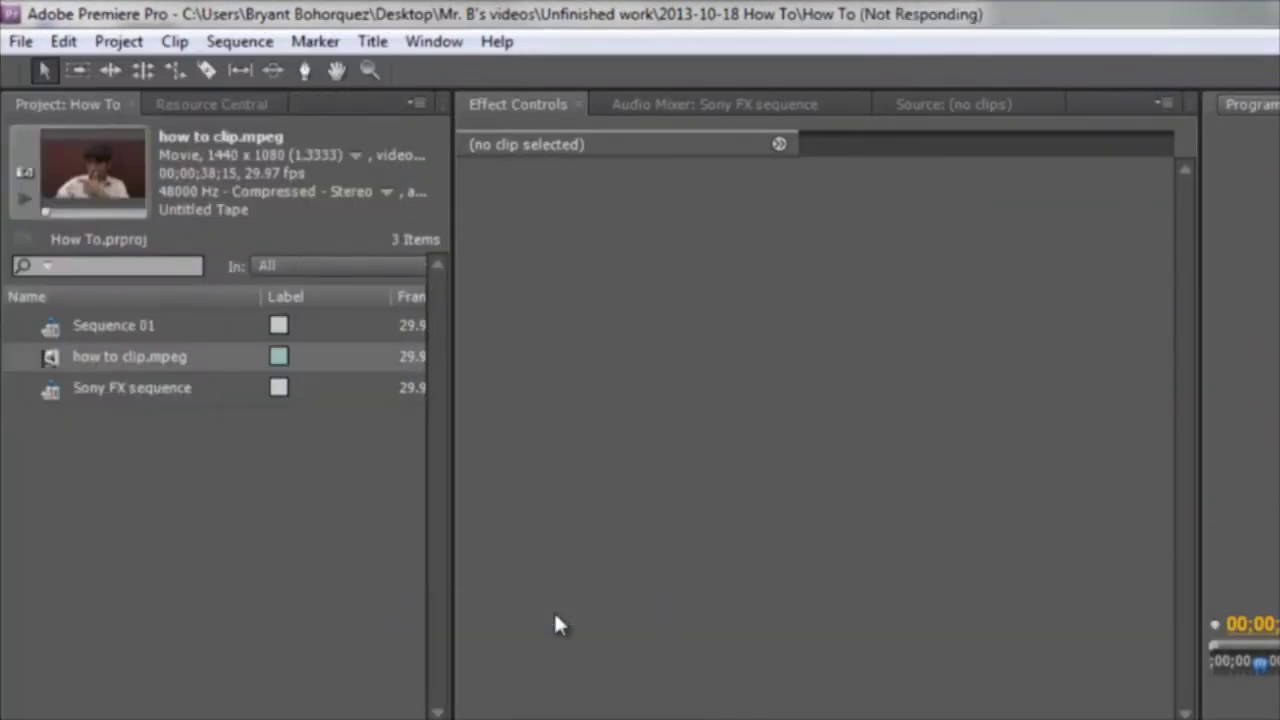
pyautogui.click(1082, 190)
pyautogui.click(780, 234)
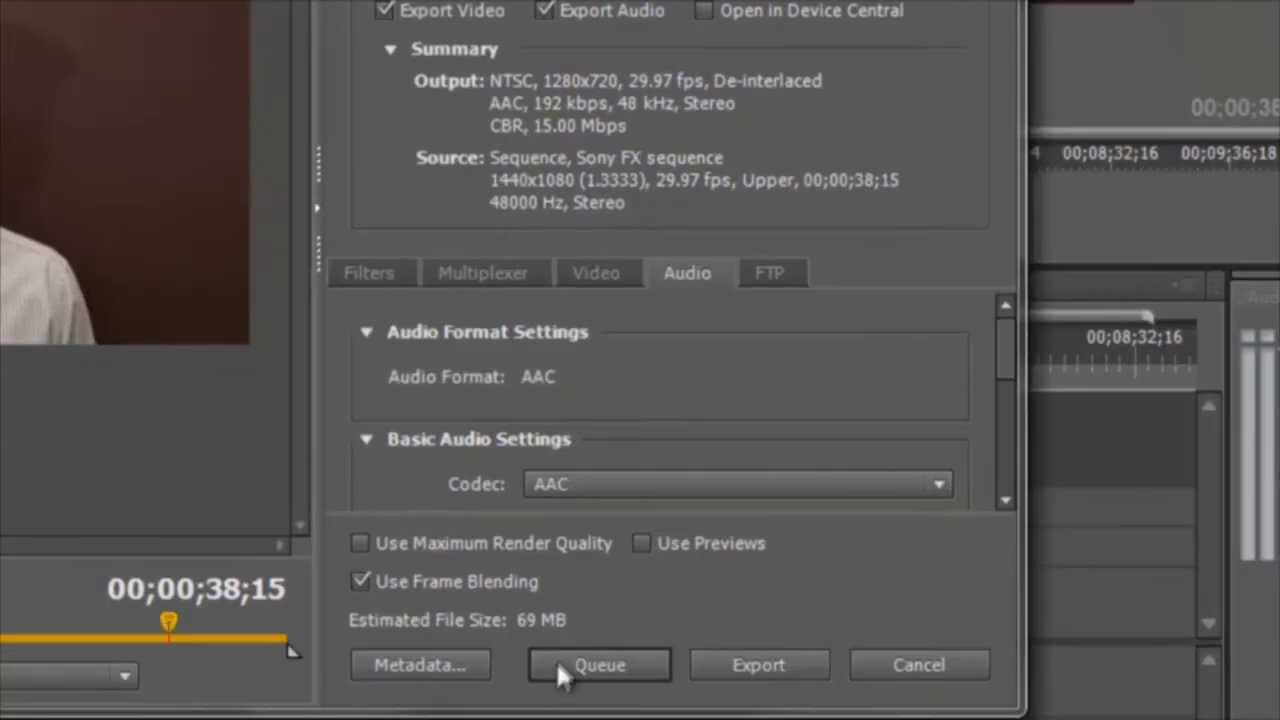
pyautogui.click(555, 661)
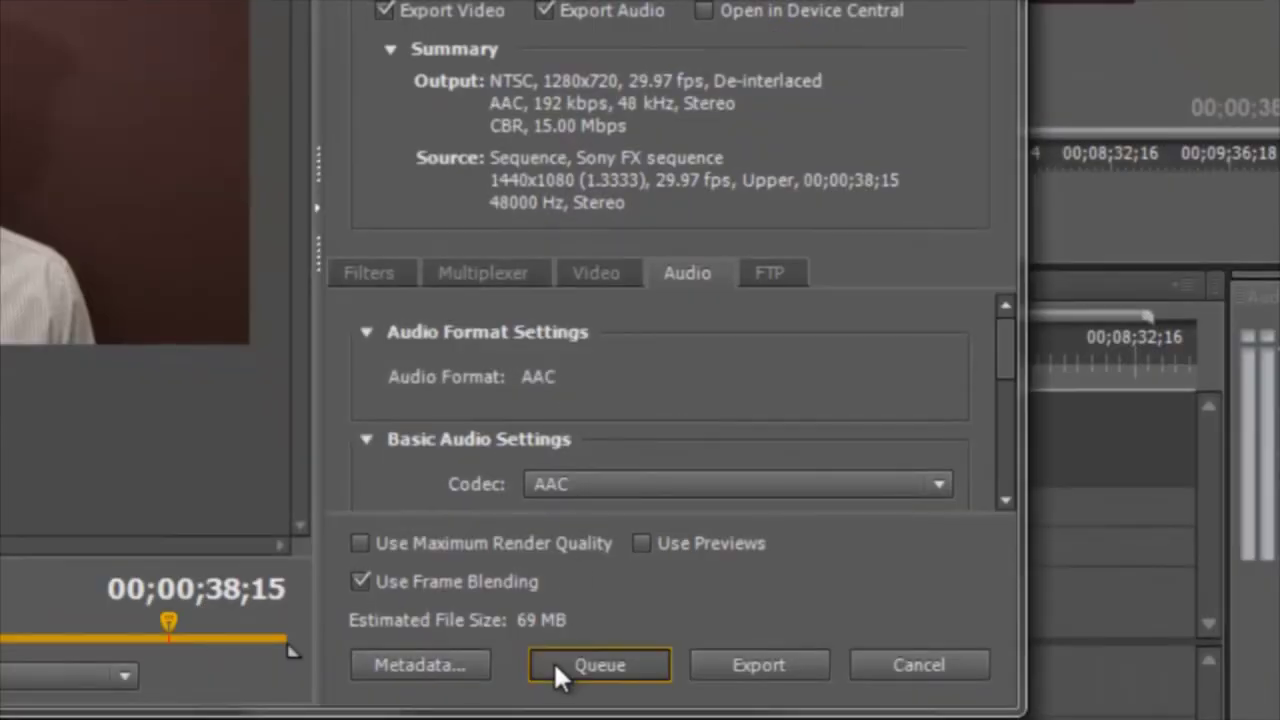